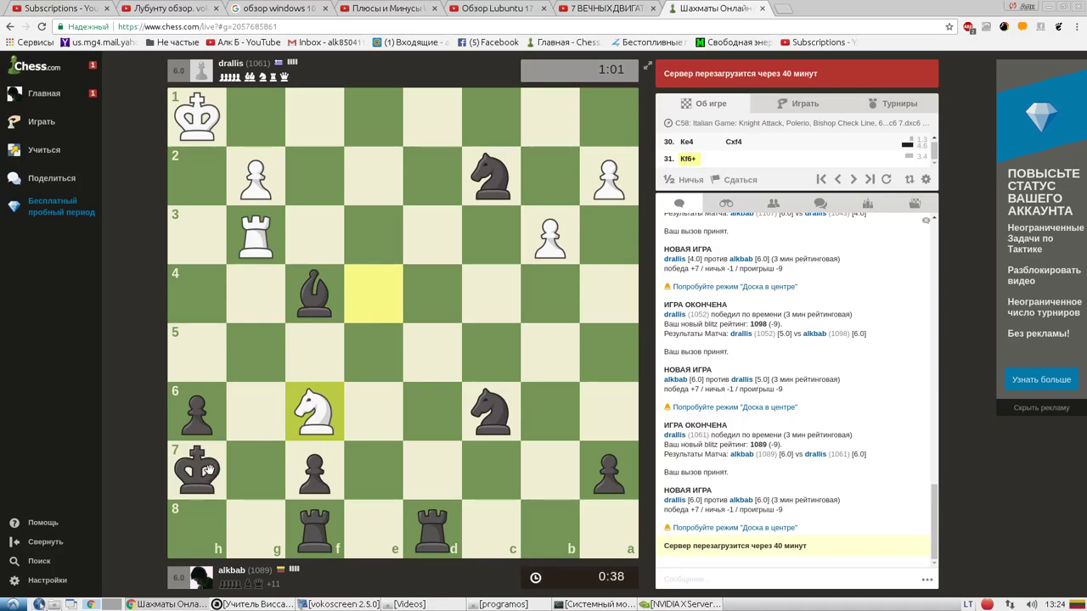
- Finish the chess game by moving the king to h8 and the rook from d8 to d1, and close the chess page
{"action": "left_click_drag", "start_coordinate": [208, 469], "coordinate": [199, 514]}
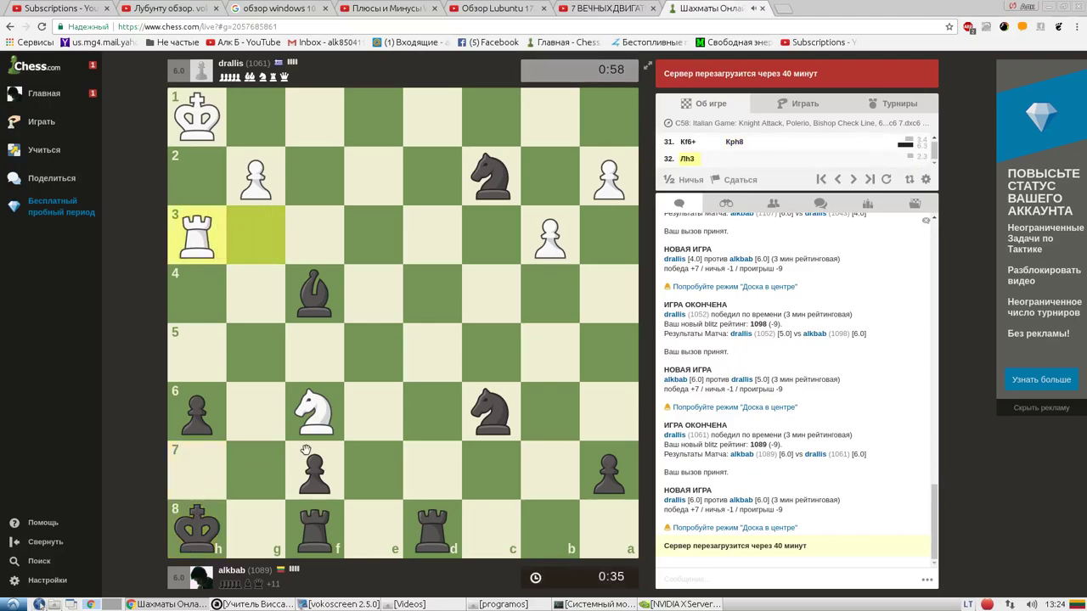
{"action": "left_click_drag", "start_coordinate": [429, 530], "coordinate": [422, 297]}
{"action": "left_click_drag", "start_coordinate": [422, 202], "coordinate": [429, 123]}
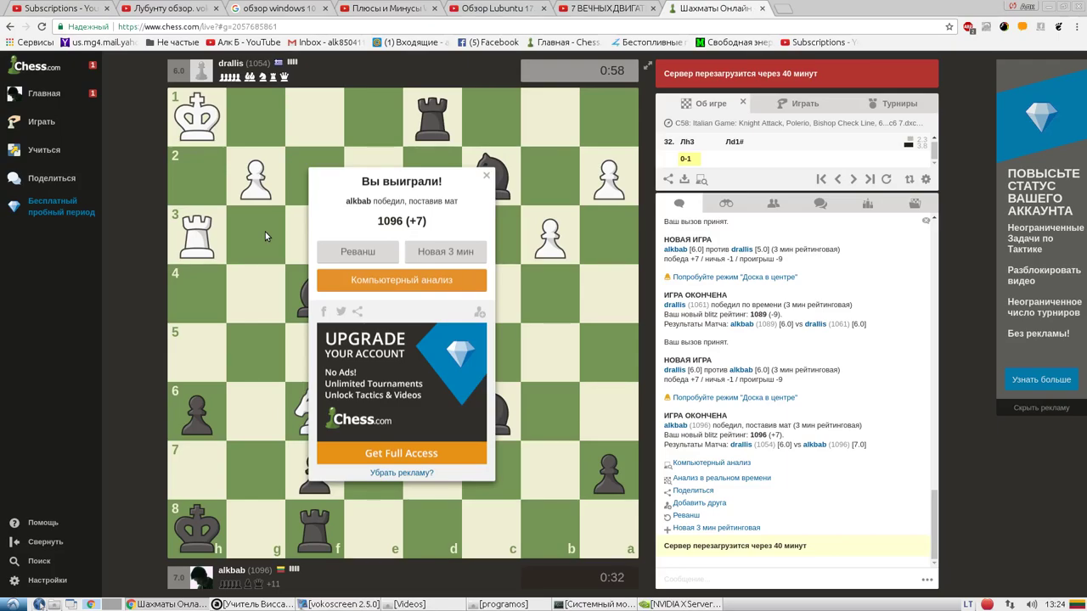
{"action": "left_click", "coordinate": [488, 177]}
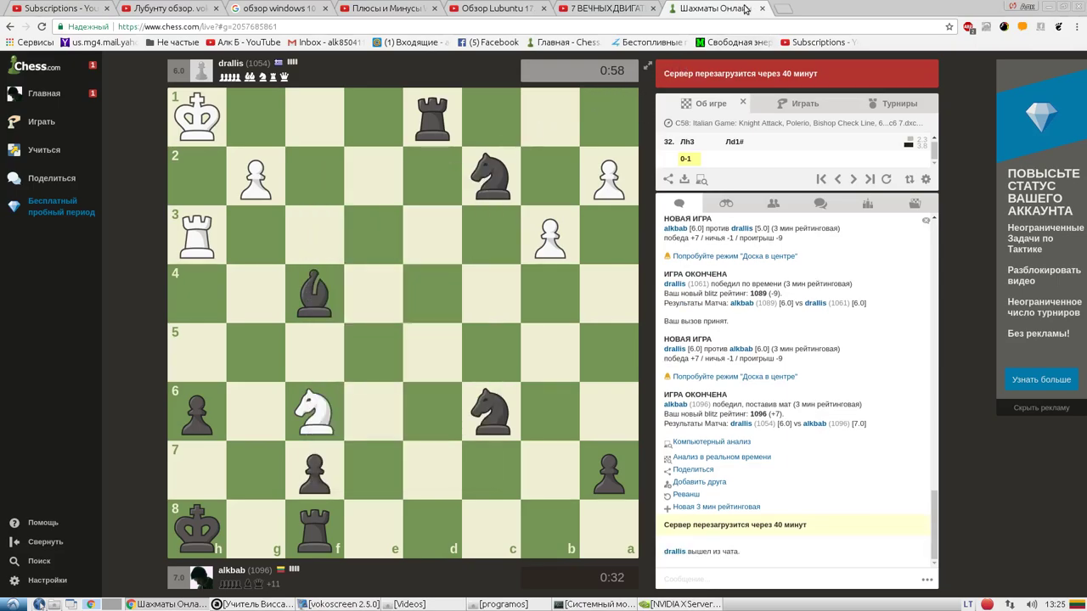
{"action": "left_click", "coordinate": [763, 9]}
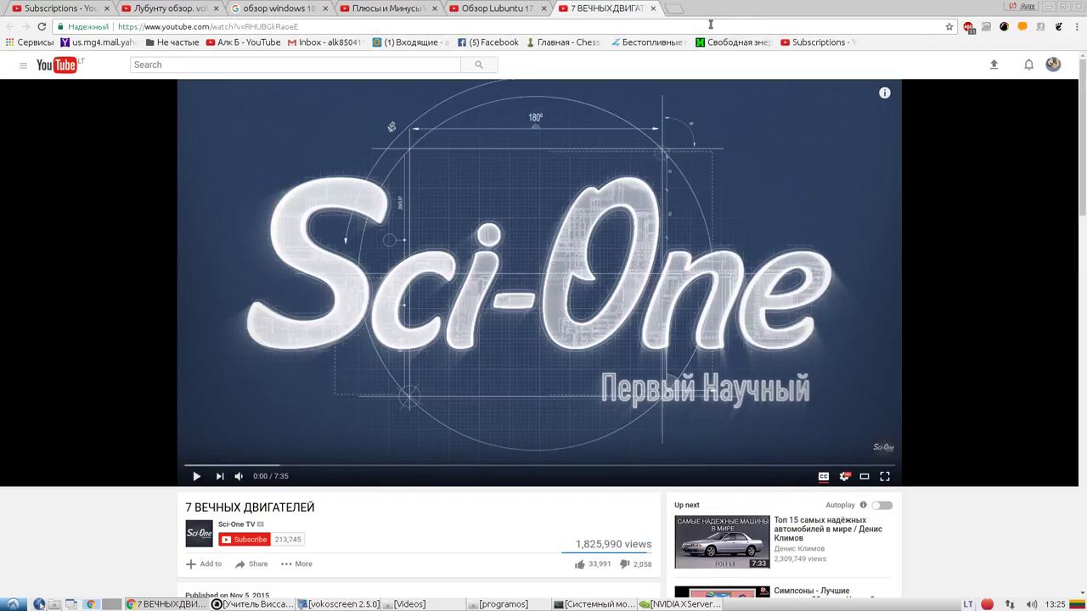
- Play the video "7 ВЕЧНЫХ ДВИГАТЕЛЕЙ" for a moment, pause it, and open a blank browser tab
{"action": "left_click", "coordinate": [589, 164]}
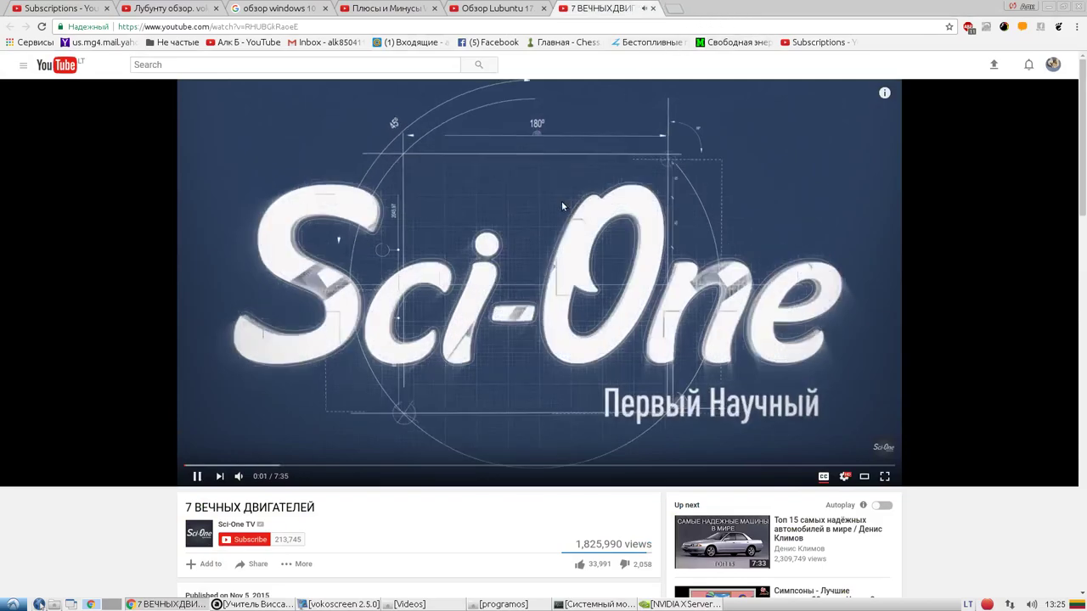
{"action": "left_click", "coordinate": [460, 214]}
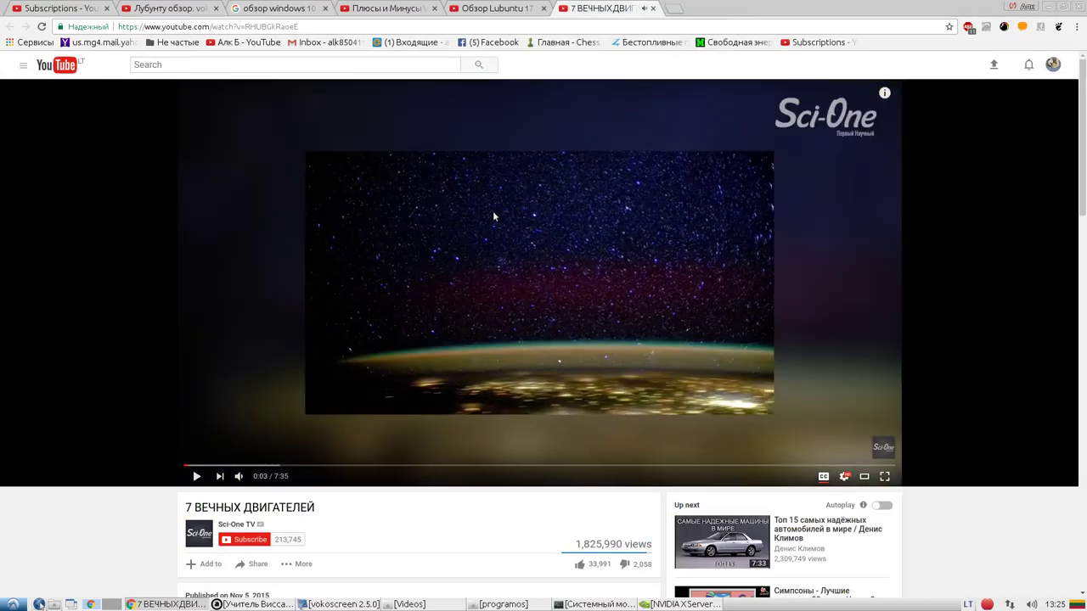
{"action": "left_click", "coordinate": [673, 9]}
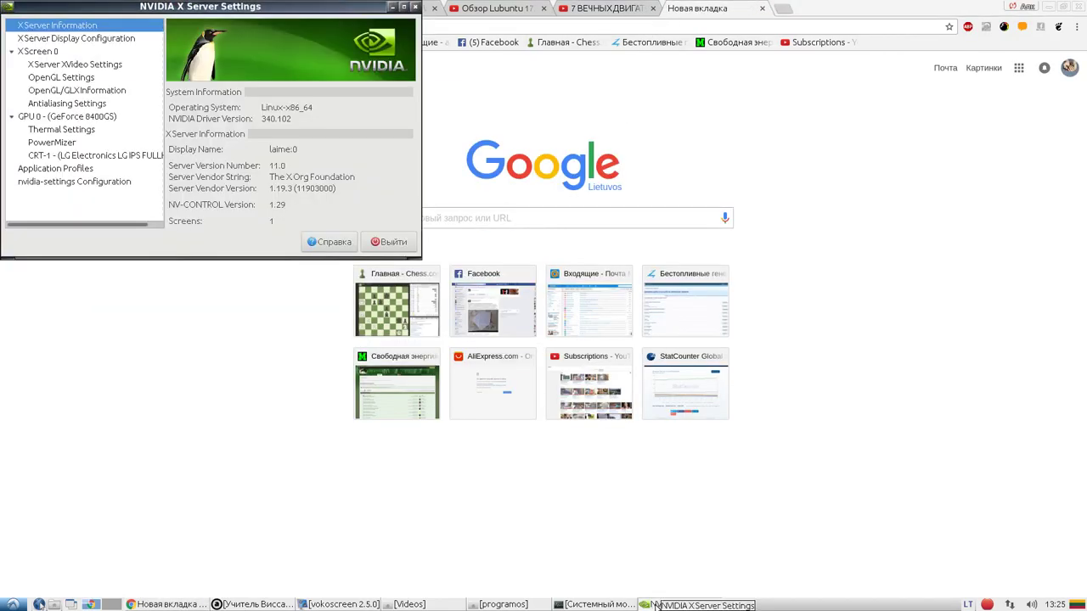
- Move the NVIDIA X Server Settings window away from the screen corner and view the GPU's Thermal Settings and PowerMizer pages
{"action": "left_click_drag", "start_coordinate": [125, 8], "coordinate": [359, 124]}
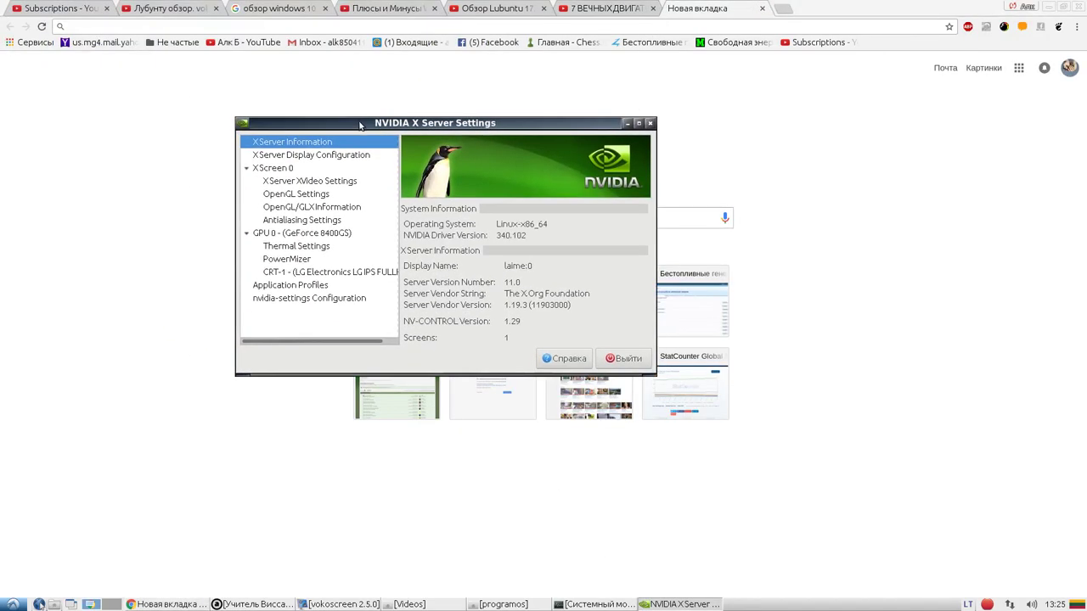
{"action": "left_click", "coordinate": [300, 236]}
{"action": "left_click", "coordinate": [300, 247]}
{"action": "left_click", "coordinate": [299, 259]}
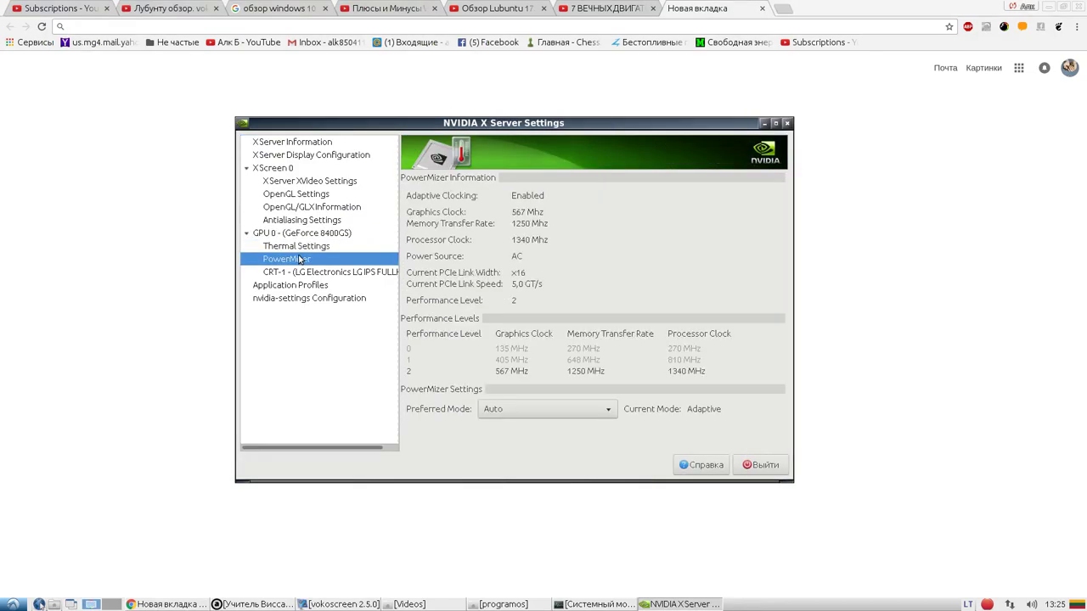
{"action": "left_click", "coordinate": [300, 246]}
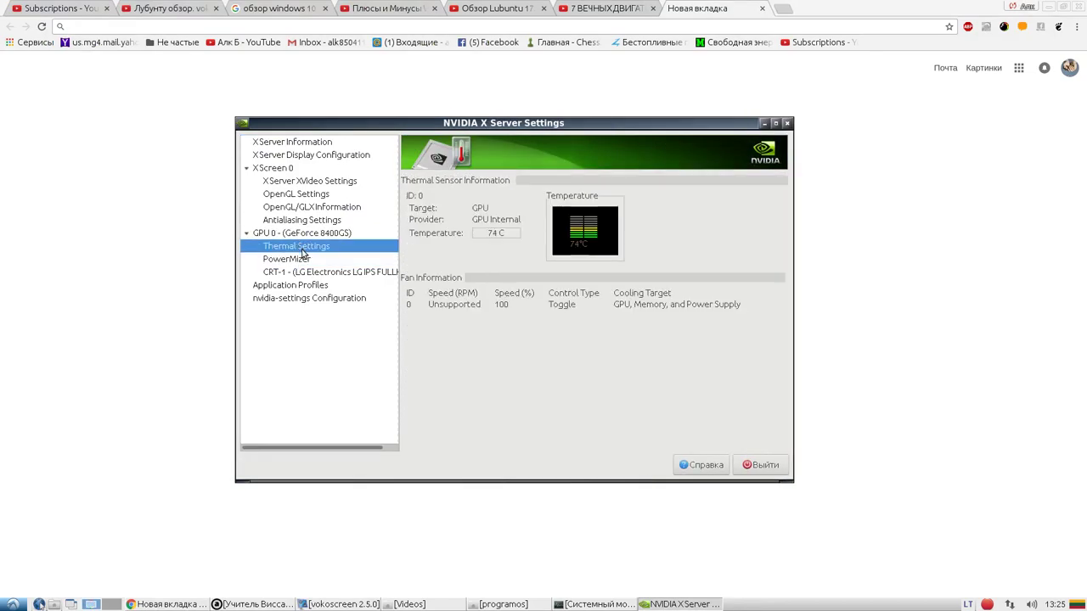
{"action": "left_click", "coordinate": [300, 260]}
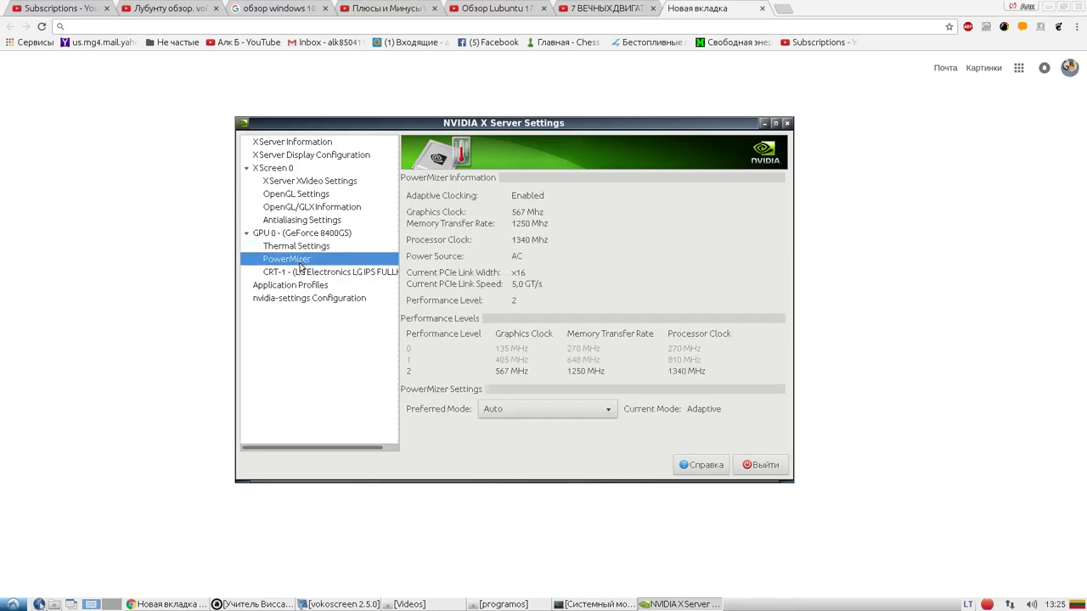
- Look through the monitor, application profile, configuration, antialiasing, OpenGL and XVideo pages of the NVIDIA settings
{"action": "left_click", "coordinate": [300, 272]}
{"action": "left_click", "coordinate": [308, 286]}
{"action": "left_click", "coordinate": [307, 297]}
{"action": "left_click", "coordinate": [303, 271]}
{"action": "left_click", "coordinate": [301, 232]}
{"action": "left_click", "coordinate": [300, 219]}
{"action": "left_click", "coordinate": [299, 208]}
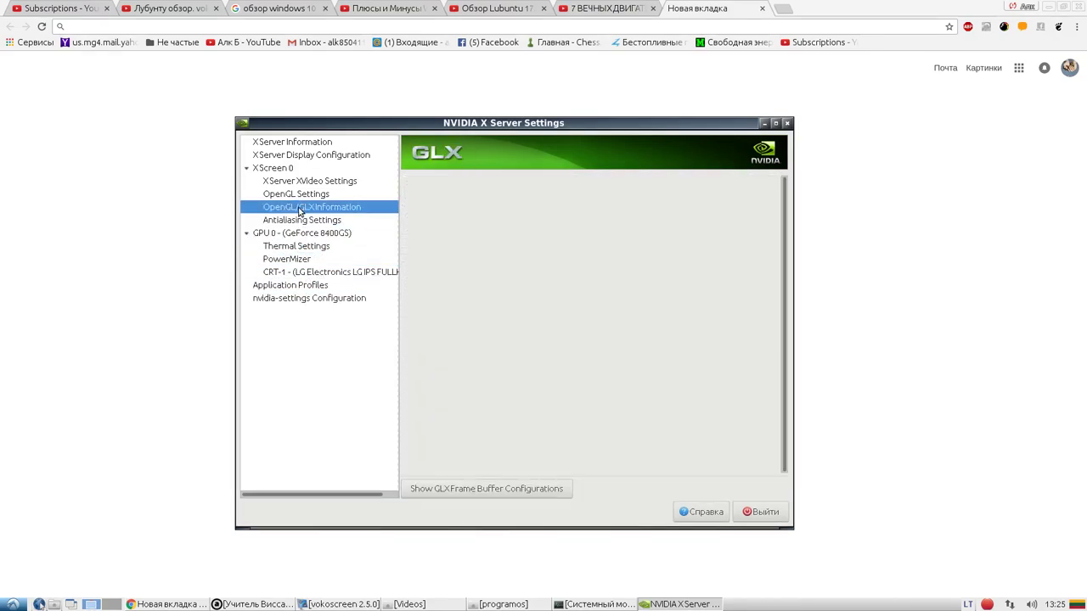
{"action": "left_click", "coordinate": [299, 194]}
{"action": "left_click", "coordinate": [299, 183]}
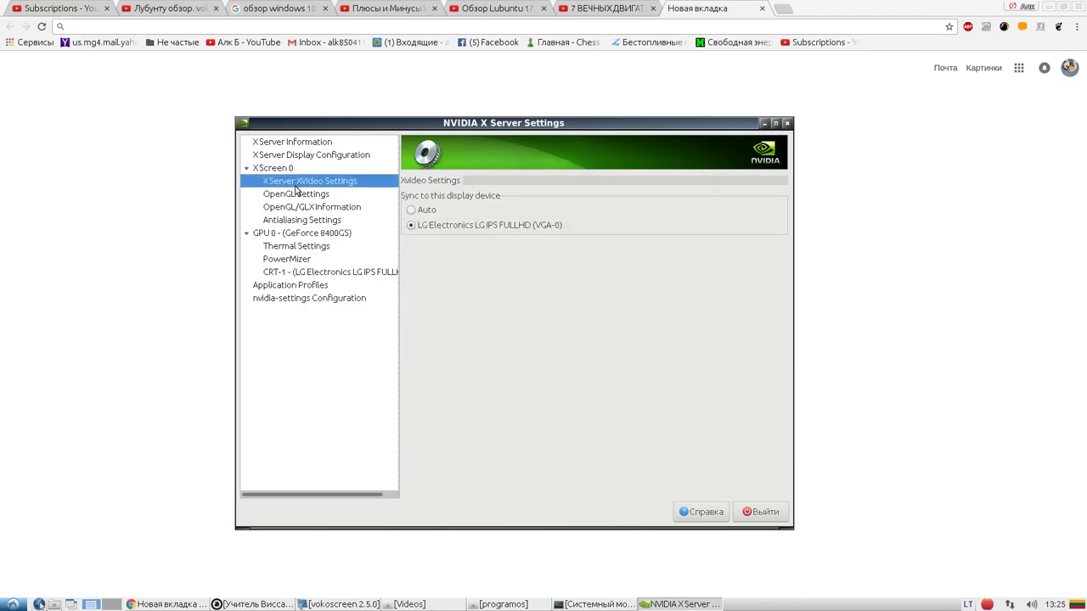
- Go through all X Screen 0 pages in order, from the XVideo settings to the Antialiasing Settings
{"action": "left_click", "coordinate": [286, 169]}
{"action": "left_click", "coordinate": [280, 182]}
{"action": "left_click", "coordinate": [284, 194]}
{"action": "left_click", "coordinate": [286, 207]}
{"action": "left_click", "coordinate": [286, 221]}
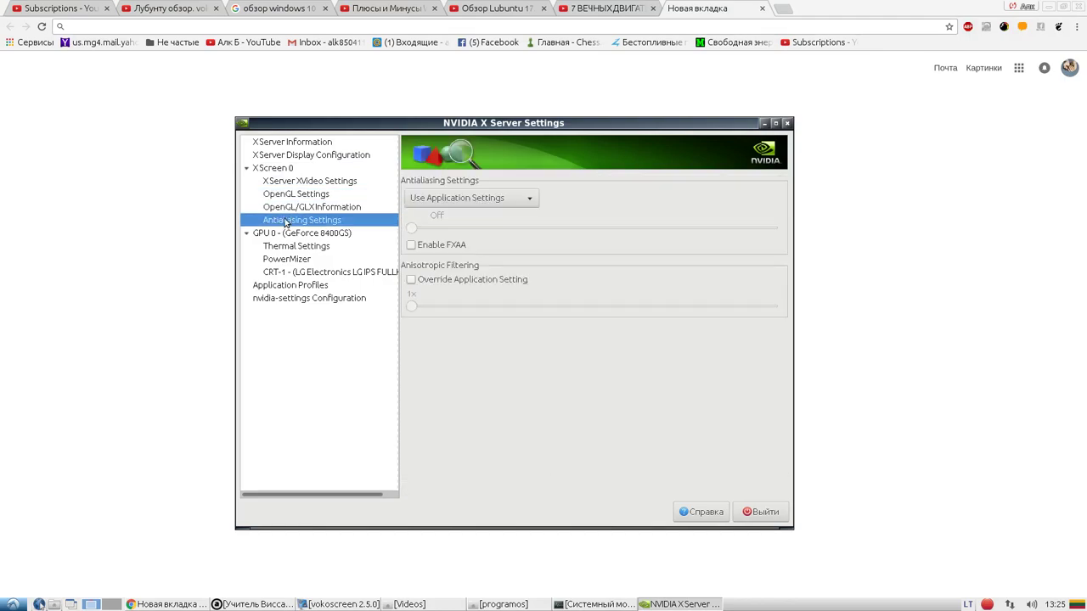
- Review the GPU's general, thermal and PowerMizer pages, including the options for the preferred performance mode
{"action": "left_click", "coordinate": [289, 234]}
{"action": "left_click", "coordinate": [294, 247]}
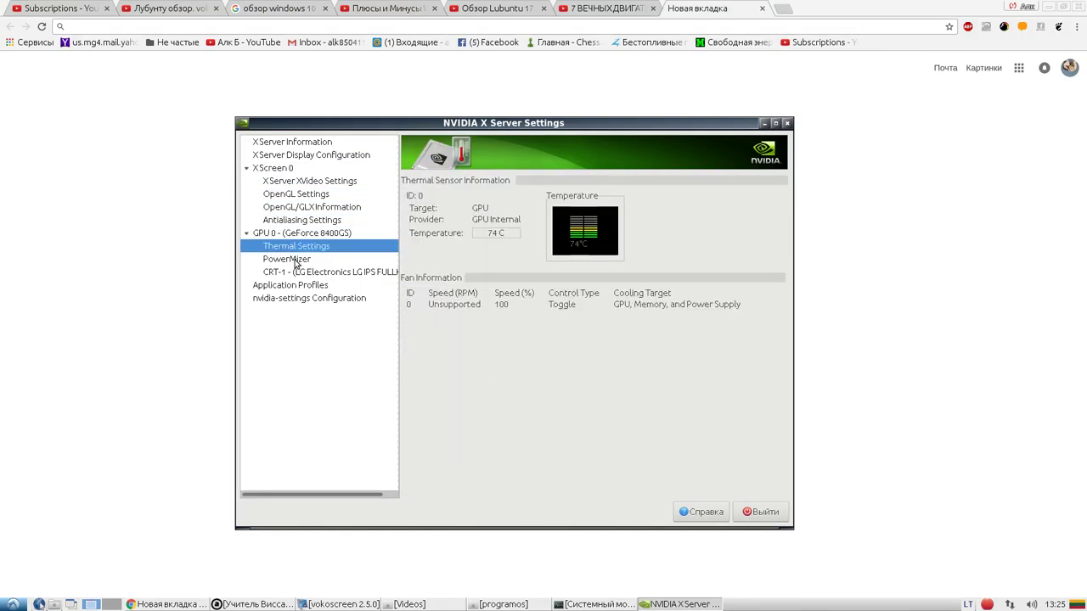
{"action": "left_click", "coordinate": [303, 260]}
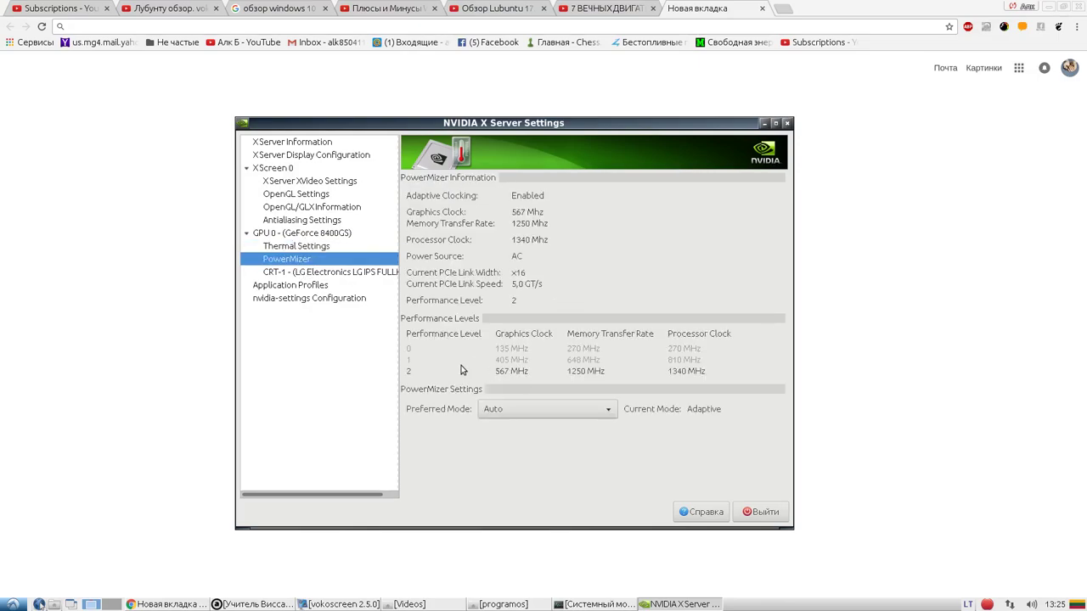
{"action": "left_click", "coordinate": [520, 408]}
{"action": "left_click", "coordinate": [522, 410]}
- Check the processor, memory and network usage graphs in Системный монитор and minimize it
{"action": "left_click", "coordinate": [611, 604]}
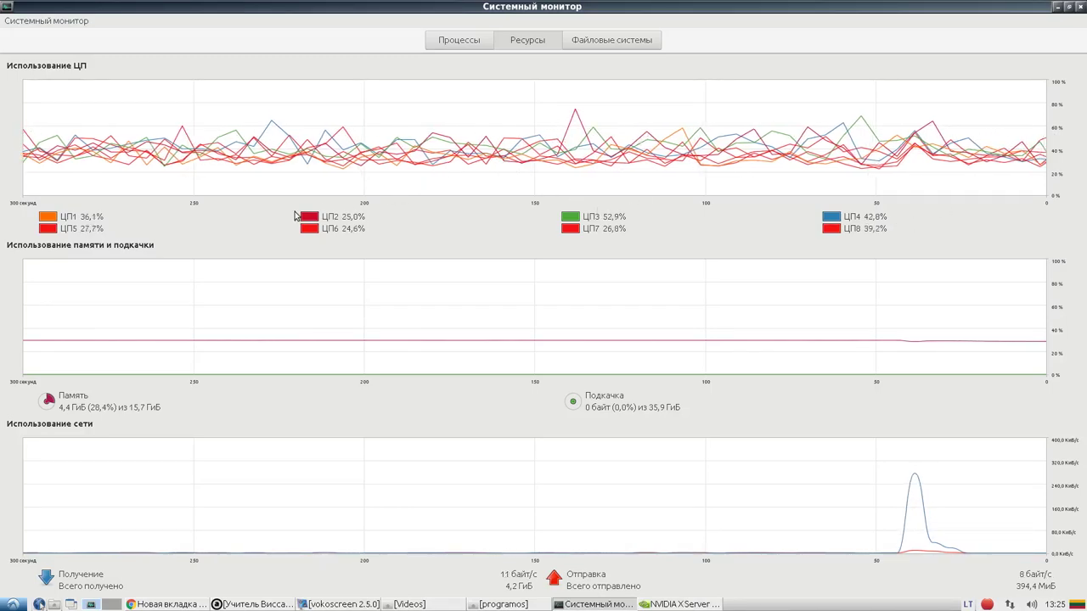
{"action": "left_click", "coordinate": [601, 605]}
- Glance at the Стандартные application group and minimize all open windows to show the desktop
{"action": "left_click", "coordinate": [14, 604]}
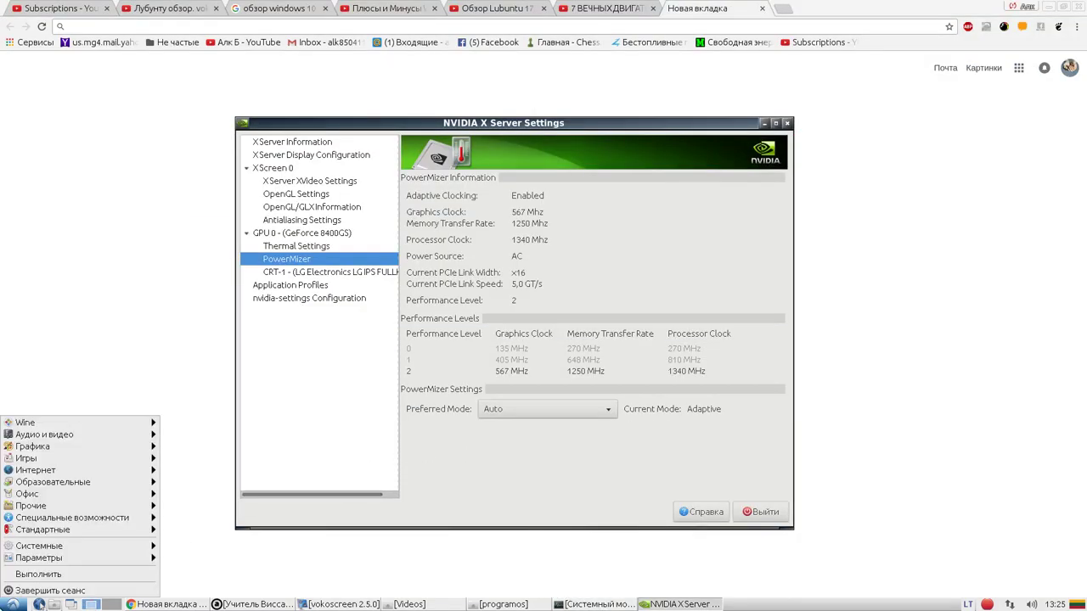
{"action": "mouse_move", "coordinate": [46, 533]}
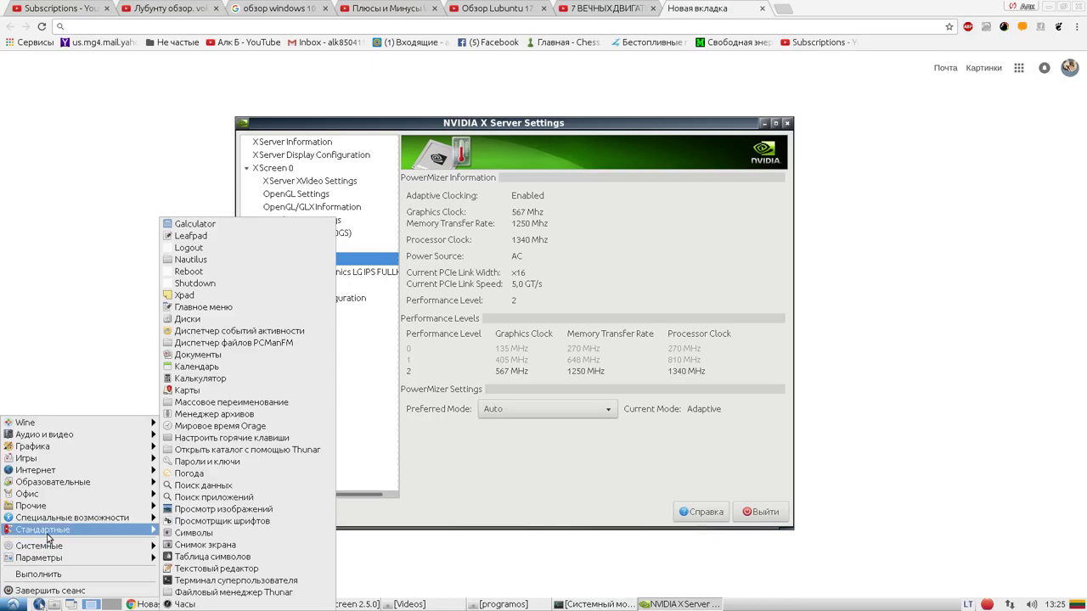
{"action": "left_click", "coordinate": [71, 604]}
{"action": "left_click", "coordinate": [71, 605]}
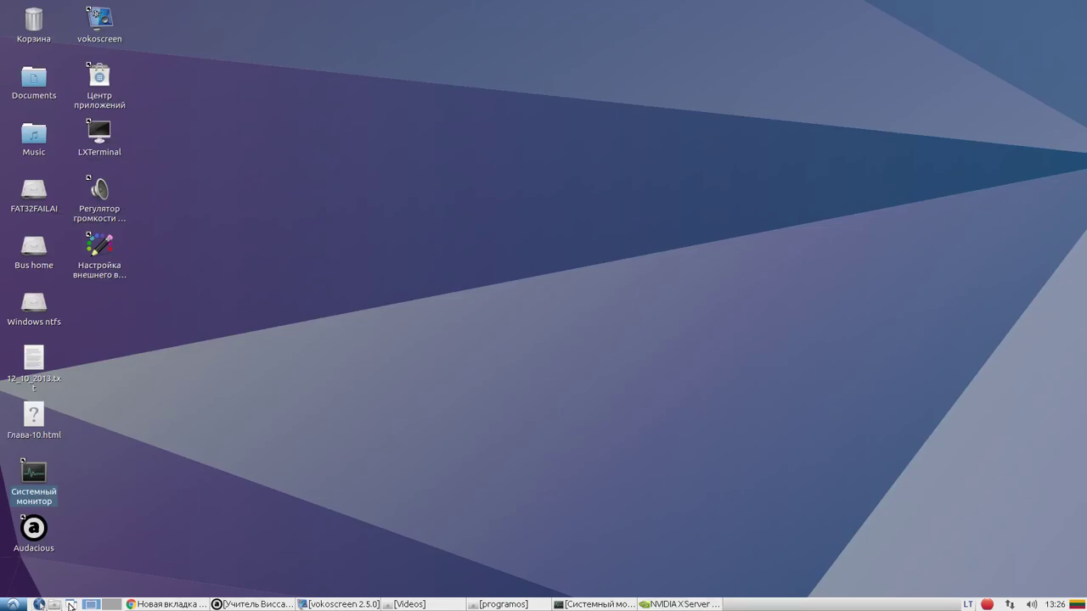
- Browse the Параметры and Системные application groups and launch Настройки системы
{"action": "left_click", "coordinate": [12, 604]}
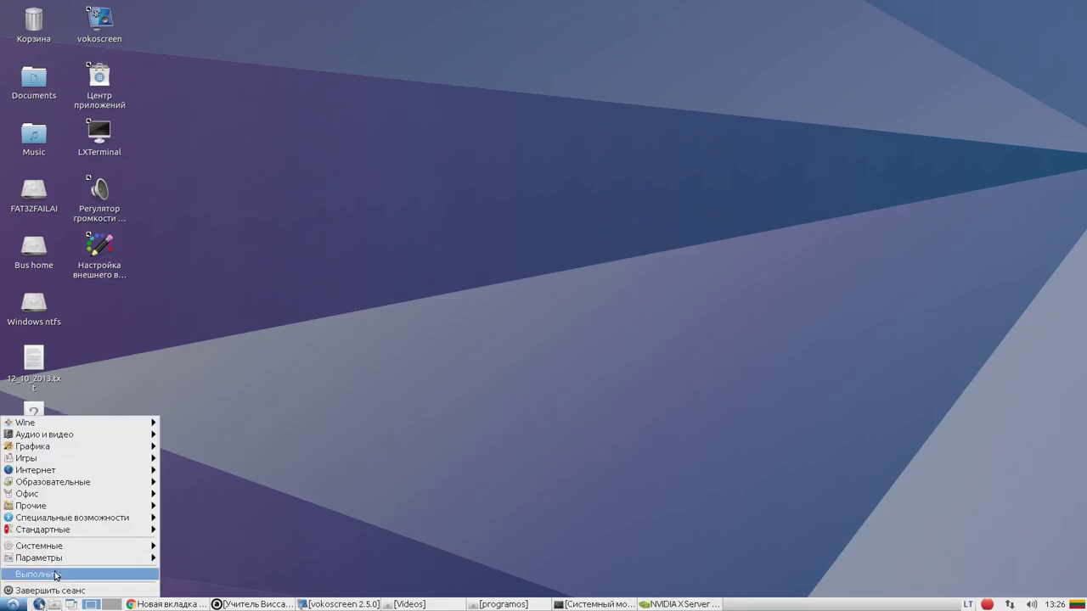
{"action": "mouse_move", "coordinate": [65, 557]}
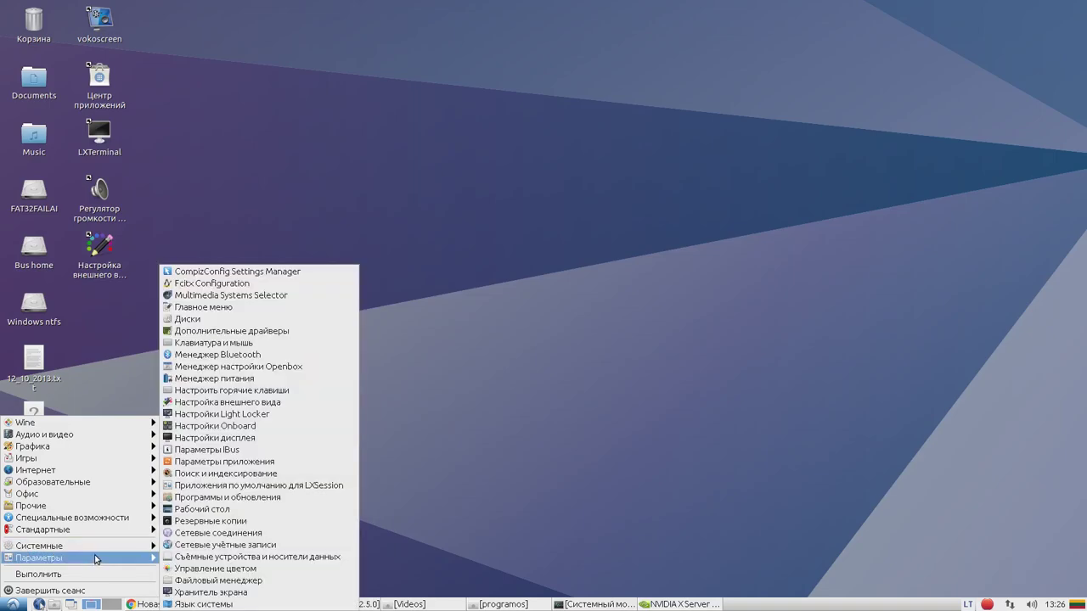
{"action": "mouse_move", "coordinate": [95, 547]}
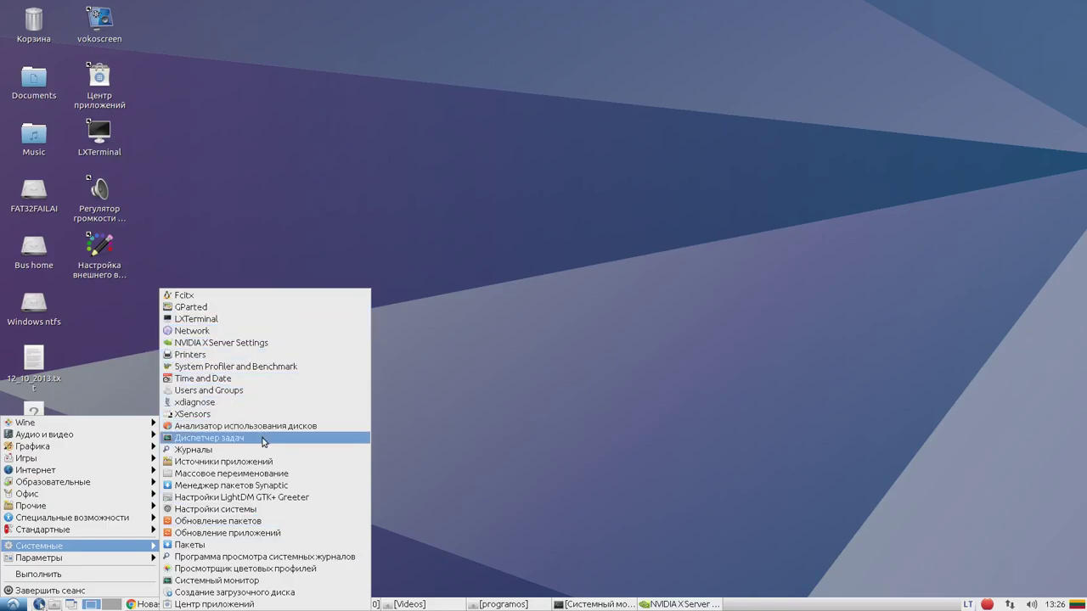
{"action": "left_click", "coordinate": [263, 509]}
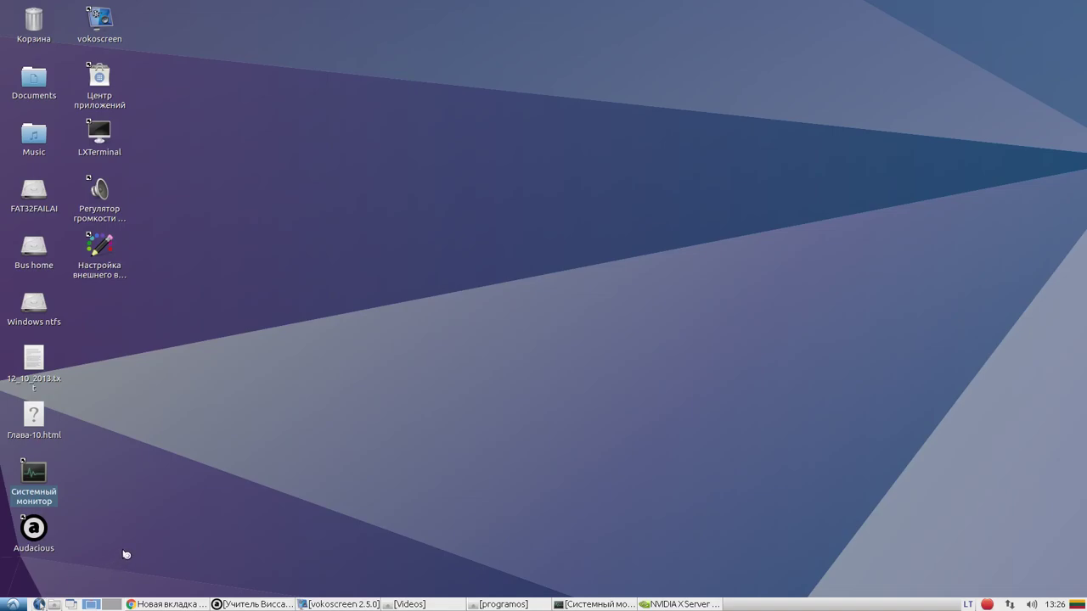
- Check for package updates with Обновление пакетов and dismiss its update and error messages
{"action": "left_click", "coordinate": [13, 603]}
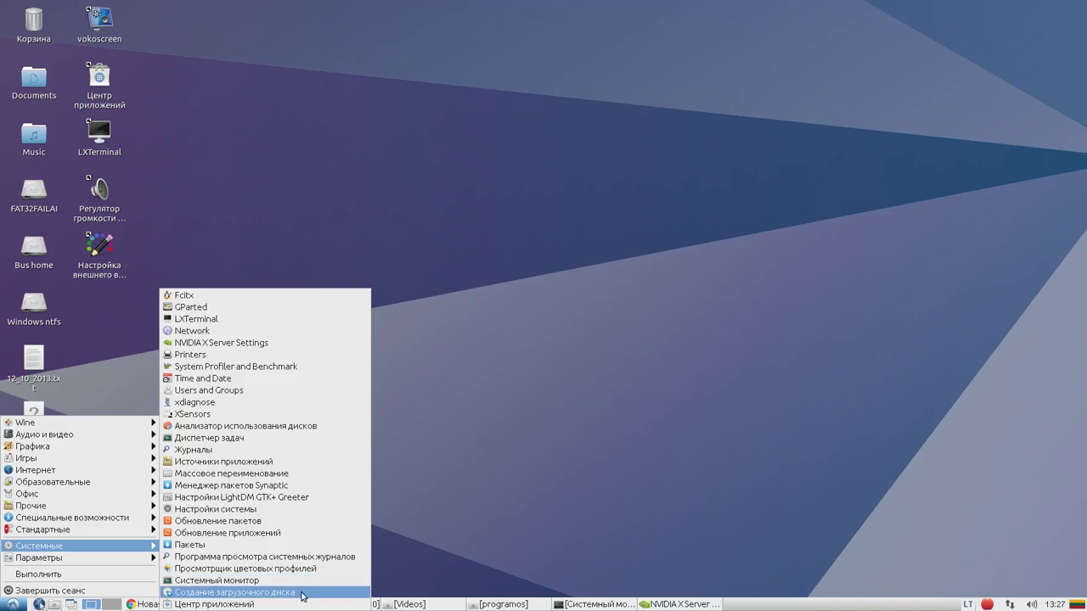
{"action": "left_click", "coordinate": [276, 525]}
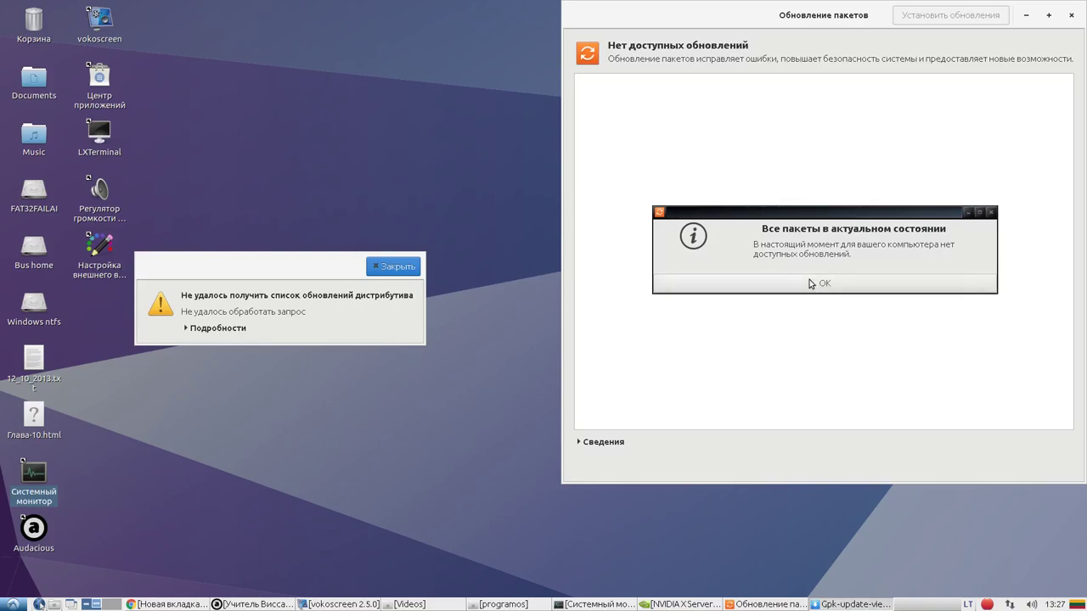
{"action": "left_click_drag", "start_coordinate": [808, 283], "coordinate": [430, 287]}
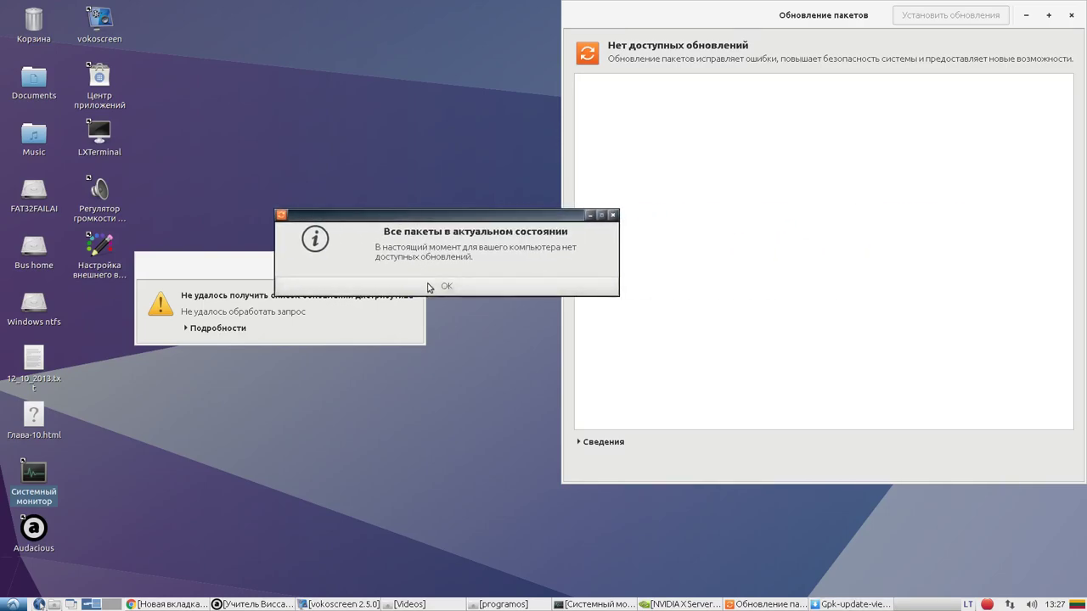
{"action": "left_click", "coordinate": [480, 288]}
{"action": "left_click", "coordinate": [393, 269]}
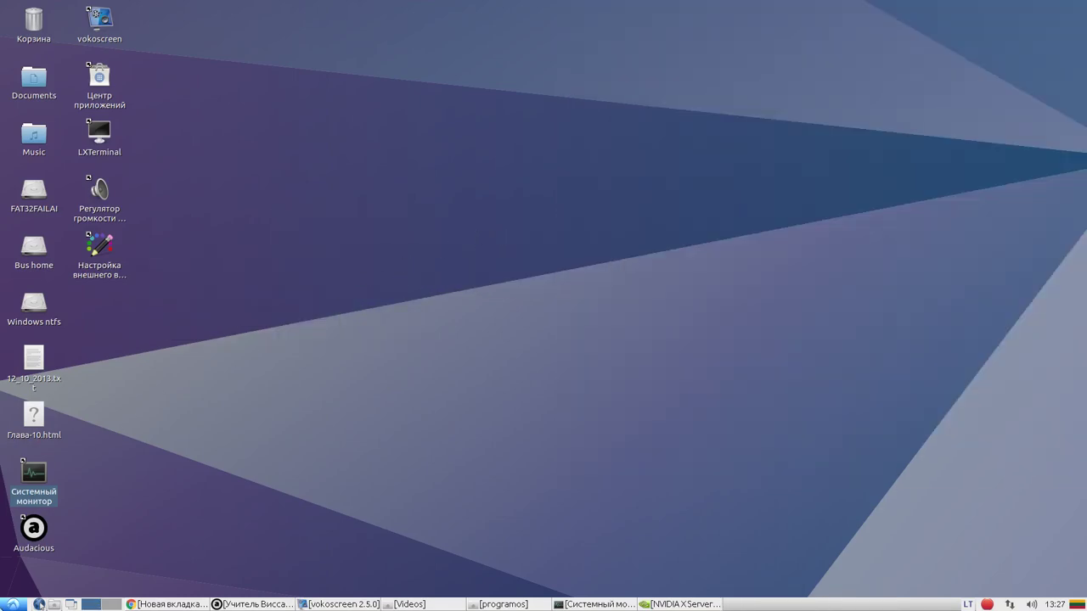
- View the list of package sources through Параметры приложения and close it without changes
{"action": "left_click", "coordinate": [12, 603]}
{"action": "mouse_move", "coordinate": [74, 560]}
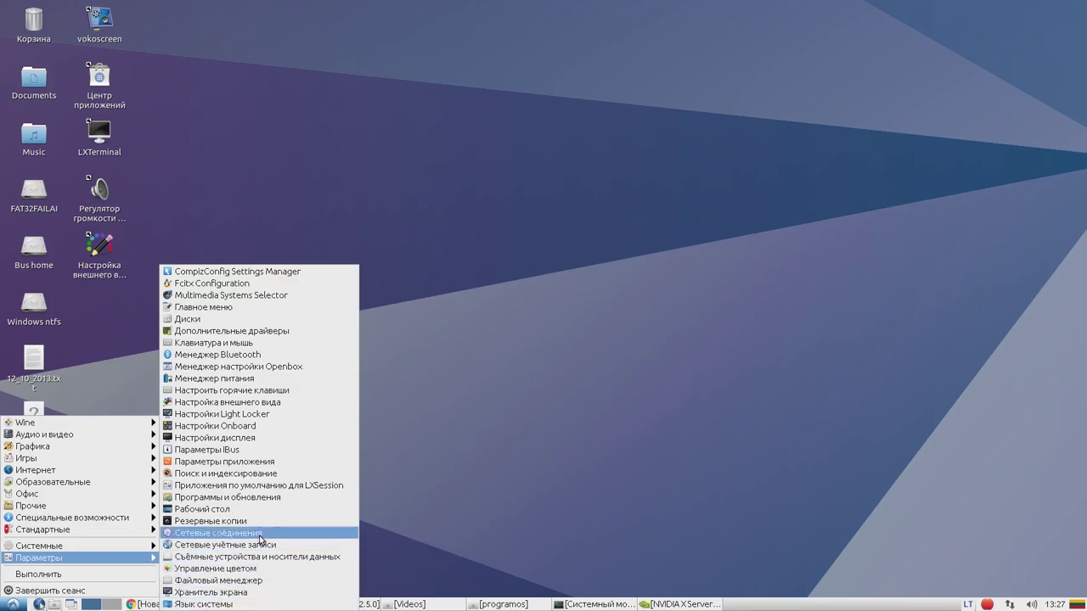
{"action": "left_click", "coordinate": [251, 464]}
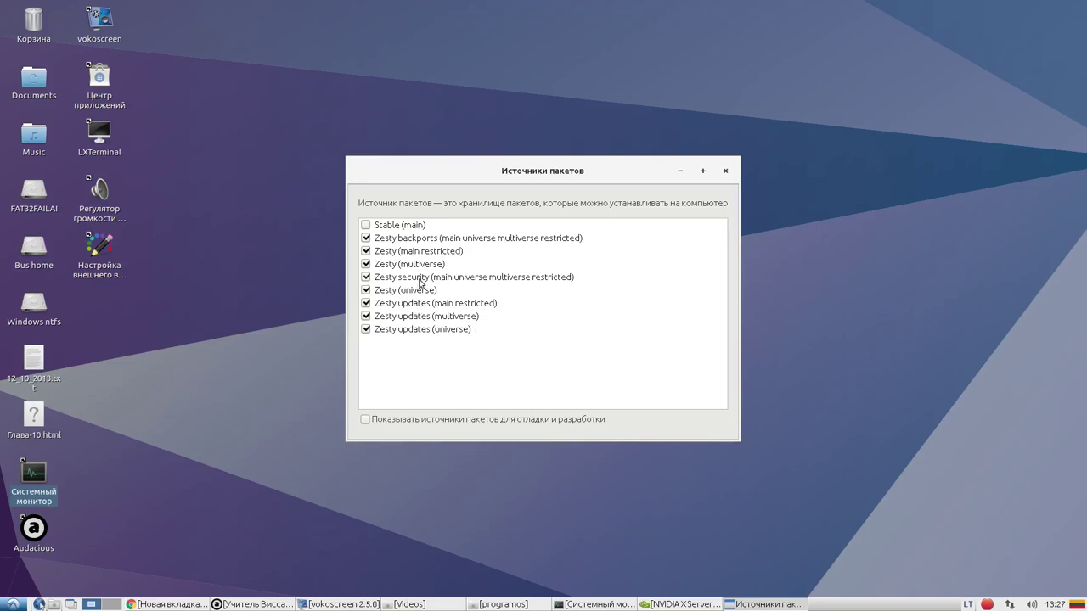
{"action": "left_click", "coordinate": [722, 169]}
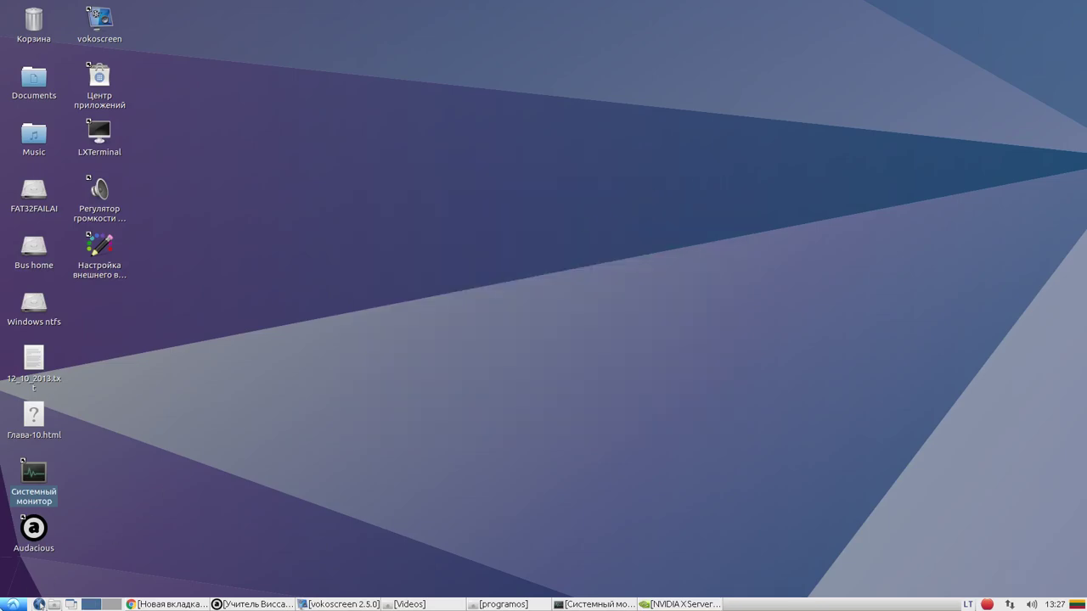
- In Настройка внешнего вида, preview the Greybird, Ambiance and HighContrast widget themes, and apply the Mist theme
{"action": "left_click", "coordinate": [12, 603]}
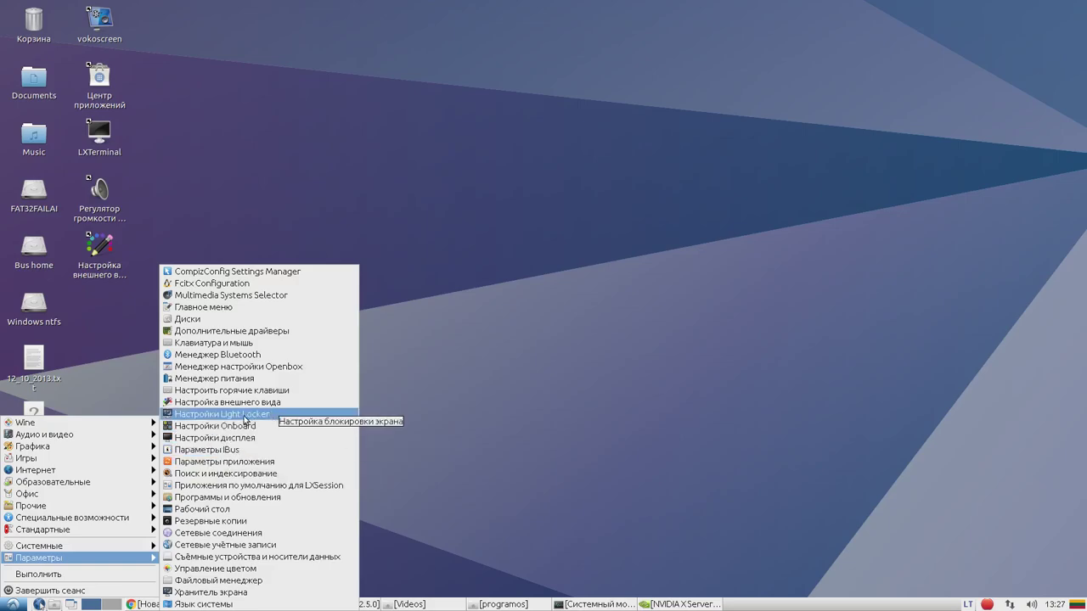
{"action": "left_click", "coordinate": [203, 402]}
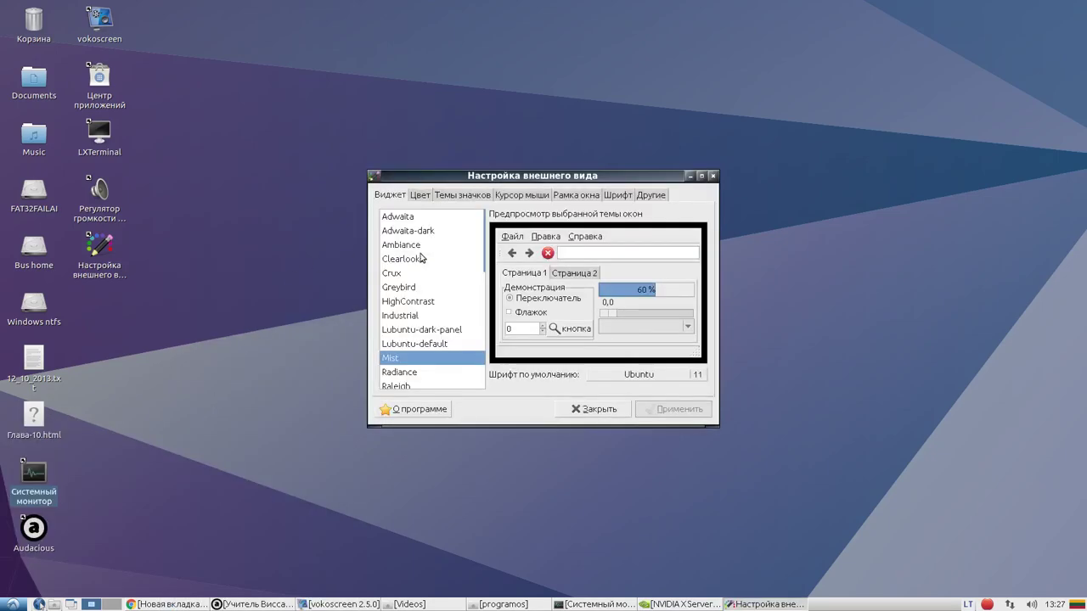
{"action": "left_click", "coordinate": [407, 286]}
{"action": "left_click", "coordinate": [406, 248]}
{"action": "left_click", "coordinate": [406, 303]}
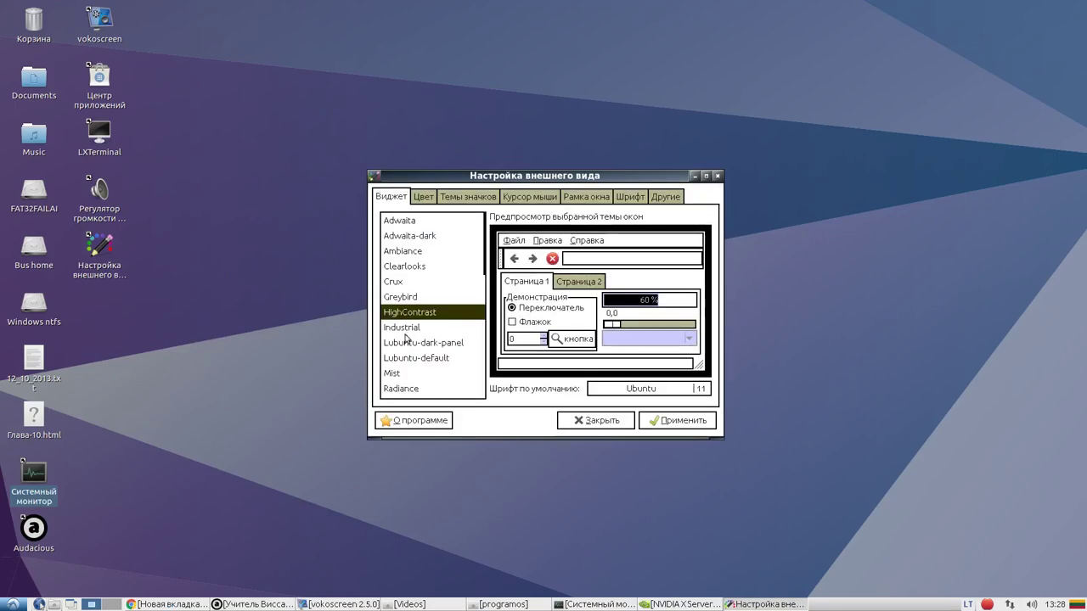
{"action": "left_click", "coordinate": [401, 371]}
{"action": "left_click", "coordinate": [712, 424]}
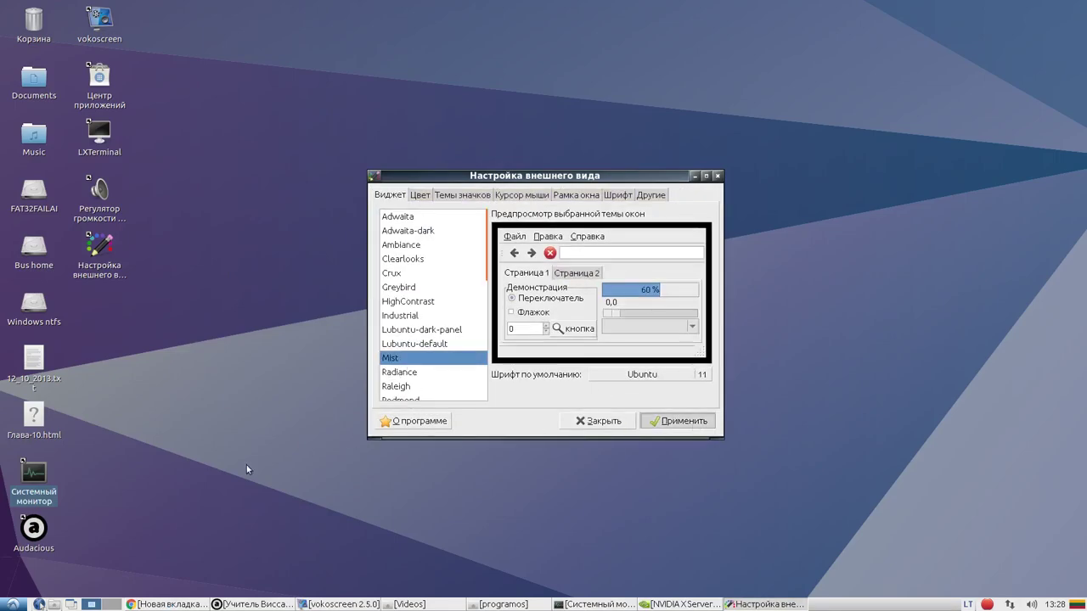
- Close Настройка внешнего вида and open Менеджер настройки Openbox from the Параметры application group
{"action": "left_click", "coordinate": [717, 176]}
{"action": "left_click", "coordinate": [12, 604]}
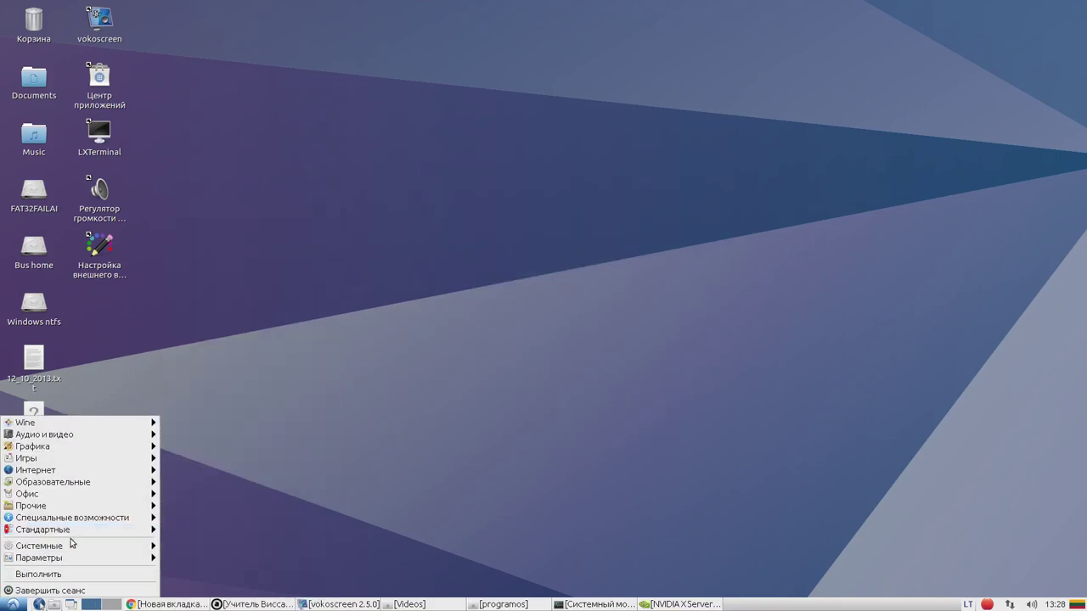
{"action": "mouse_move", "coordinate": [72, 558]}
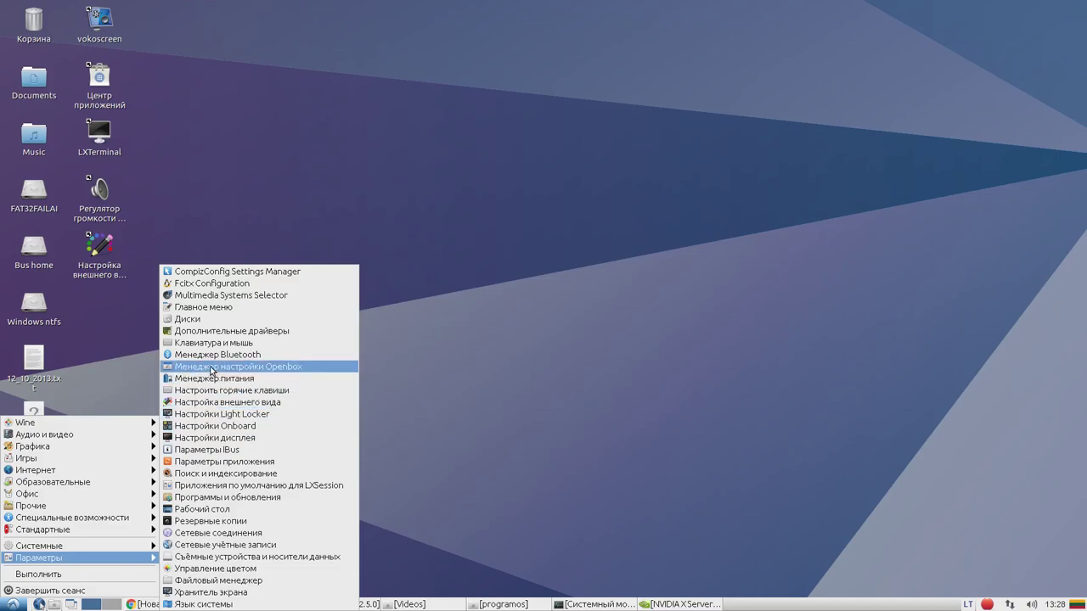
{"action": "left_click", "coordinate": [212, 369]}
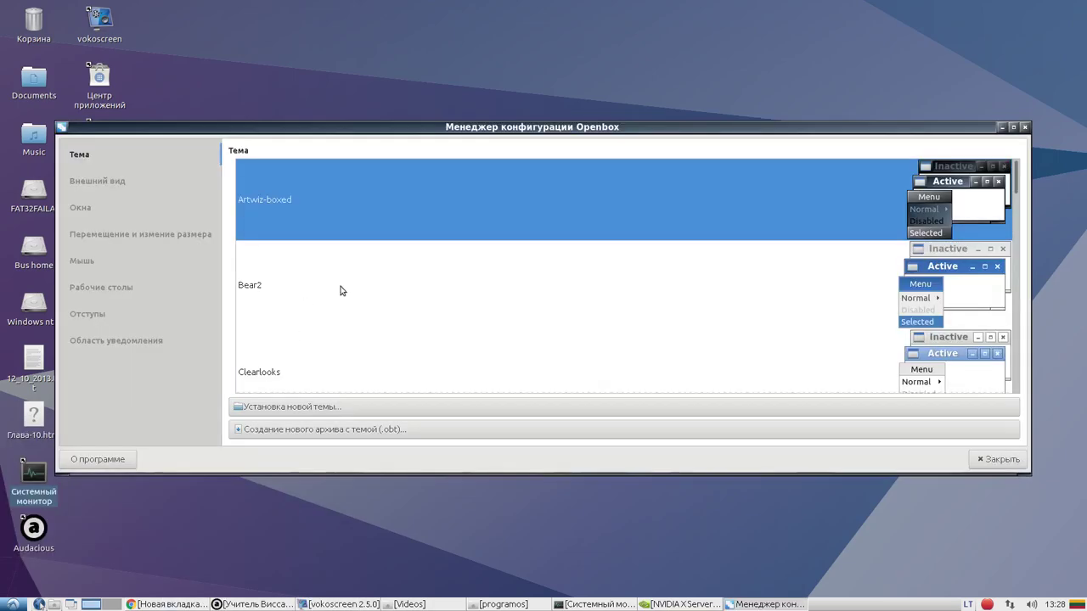
- Try out Openbox window themes, including Bear2, Clearlooks, Clearlooks-3.4, Lubuntu-dark-panel and Natura
{"action": "left_click", "coordinate": [629, 291]}
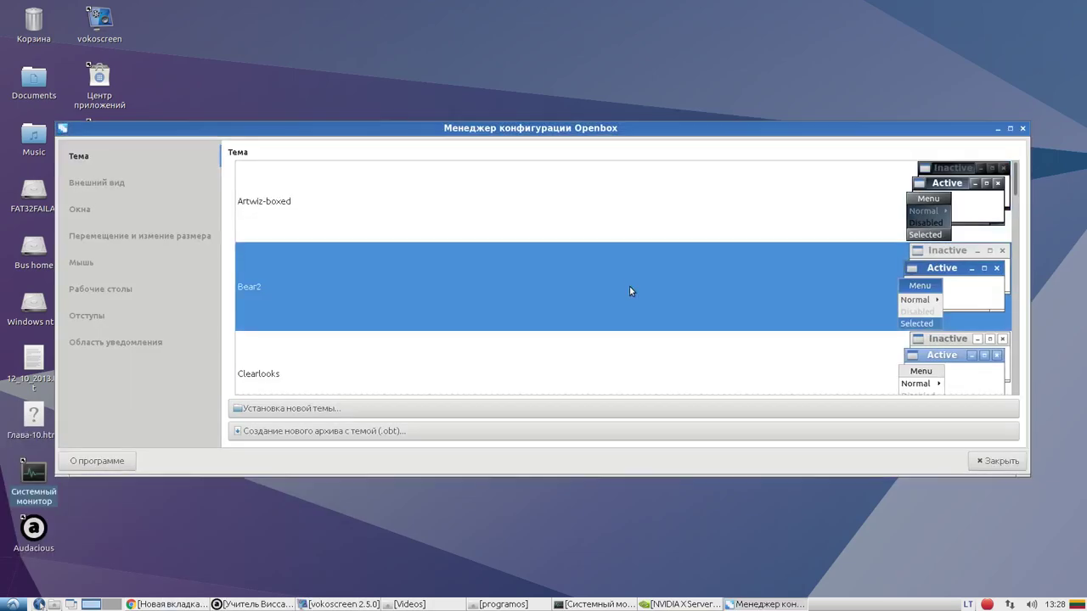
{"action": "left_click", "coordinate": [647, 367]}
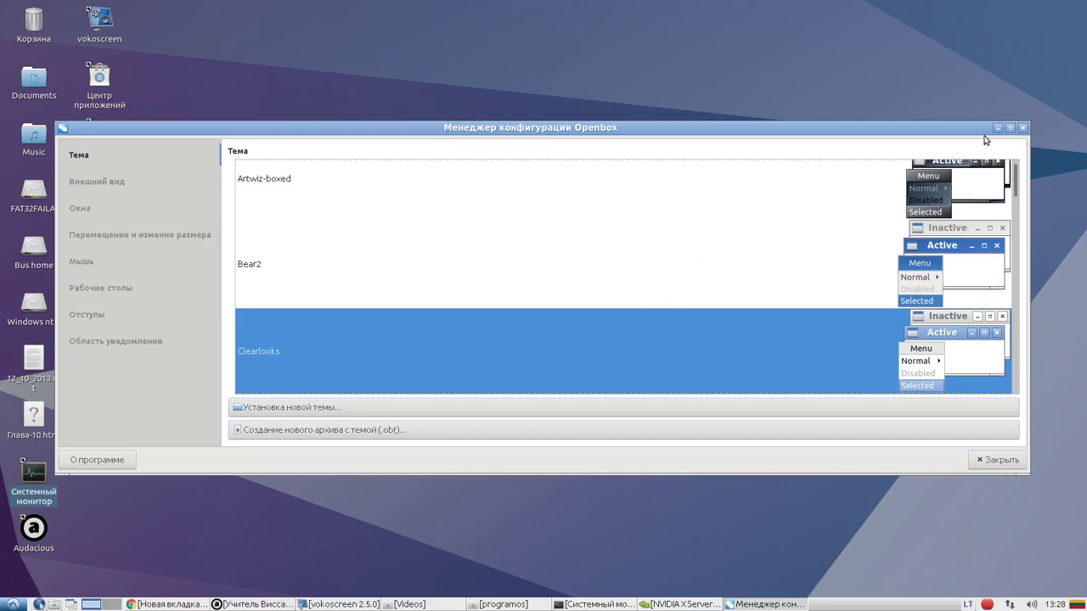
{"action": "scroll", "coordinate": [764, 339], "scroll_direction": "down", "scroll_amount": 1}
{"action": "left_click", "coordinate": [693, 369]}
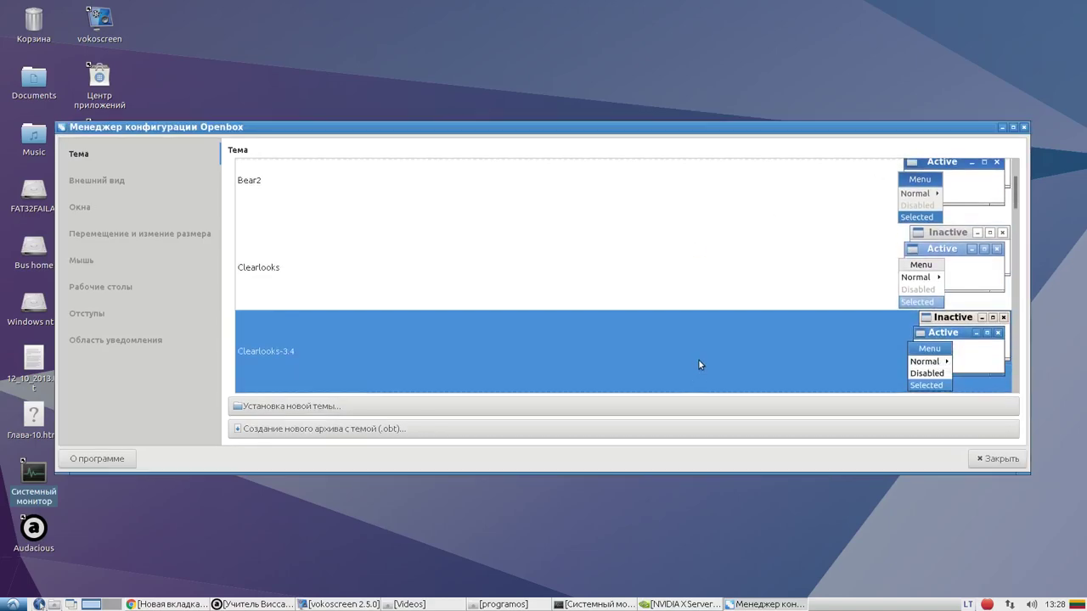
{"action": "scroll", "coordinate": [781, 359], "scroll_direction": "down", "scroll_amount": 1}
{"action": "left_click", "coordinate": [701, 368]}
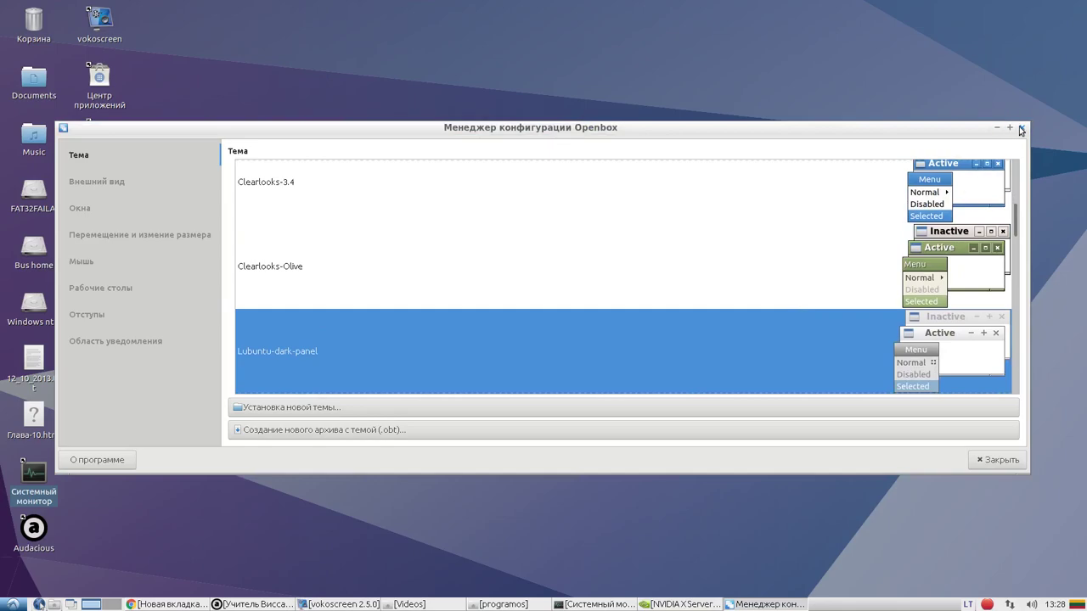
{"action": "scroll", "coordinate": [852, 352], "scroll_direction": "down", "scroll_amount": 2}
{"action": "left_click", "coordinate": [766, 376]}
{"action": "scroll", "coordinate": [815, 345], "scroll_direction": "down", "scroll_amount": 2}
{"action": "left_click", "coordinate": [766, 351]}
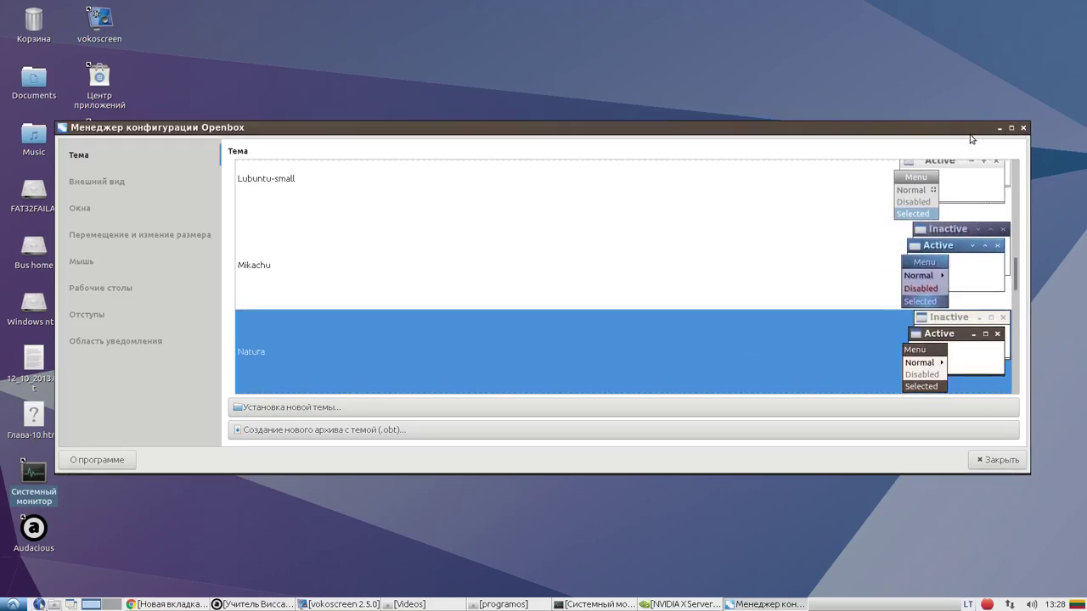
- Try out the Nightmare-02, Nightmare-01, Orang and Syscrash window themes from the rest of the list
{"action": "scroll", "coordinate": [822, 300], "scroll_direction": "down", "scroll_amount": 2}
{"action": "scroll", "coordinate": [805, 306], "scroll_direction": "down", "scroll_amount": 2}
{"action": "left_click", "coordinate": [806, 308]}
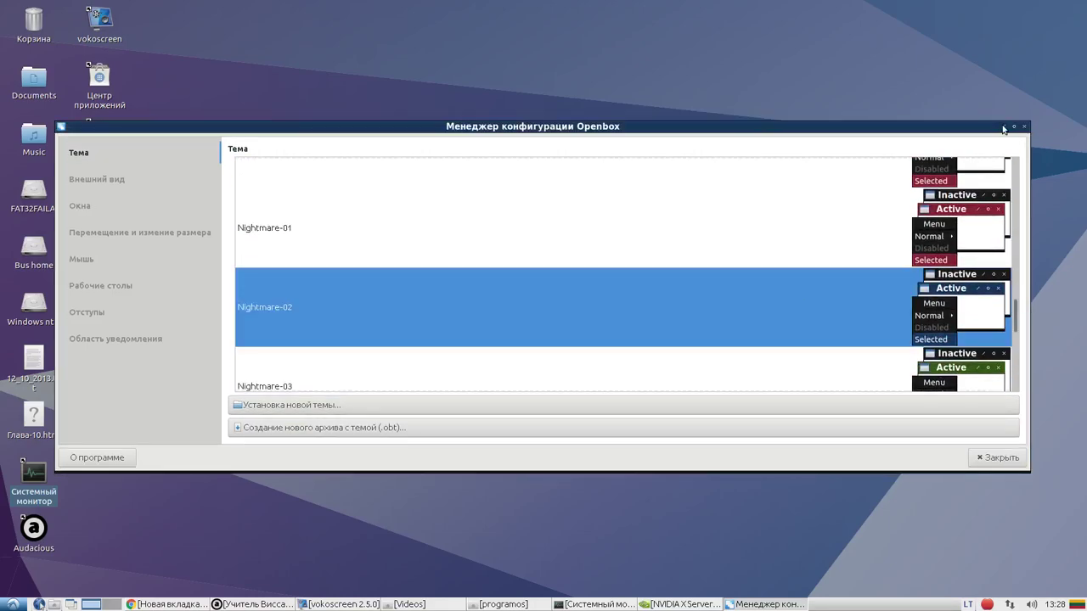
{"action": "left_click", "coordinate": [881, 214]}
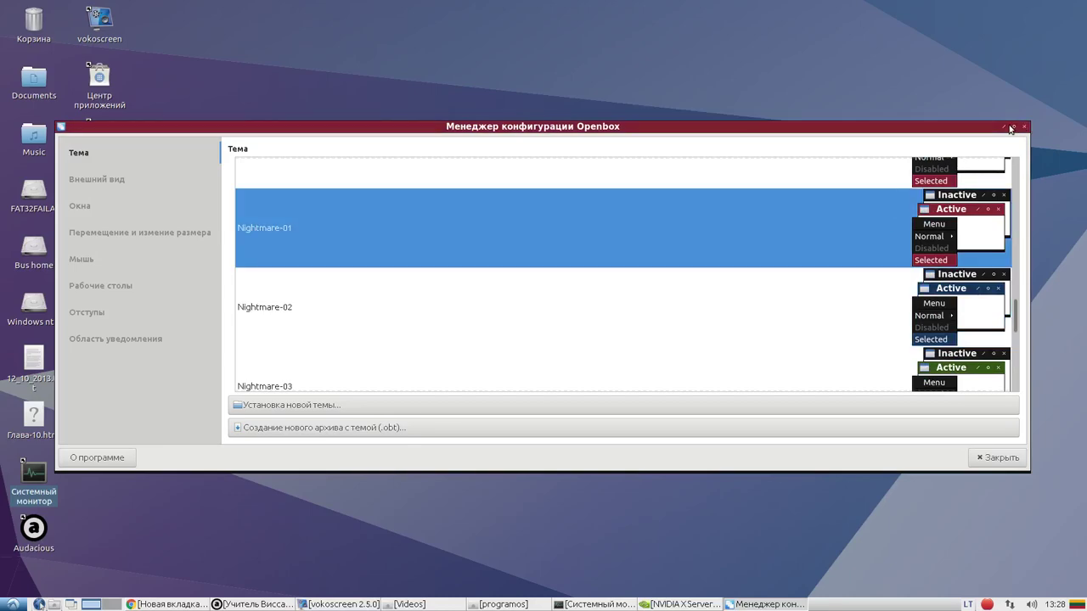
{"action": "scroll", "coordinate": [844, 281], "scroll_direction": "down", "scroll_amount": 3}
{"action": "left_click", "coordinate": [828, 323]}
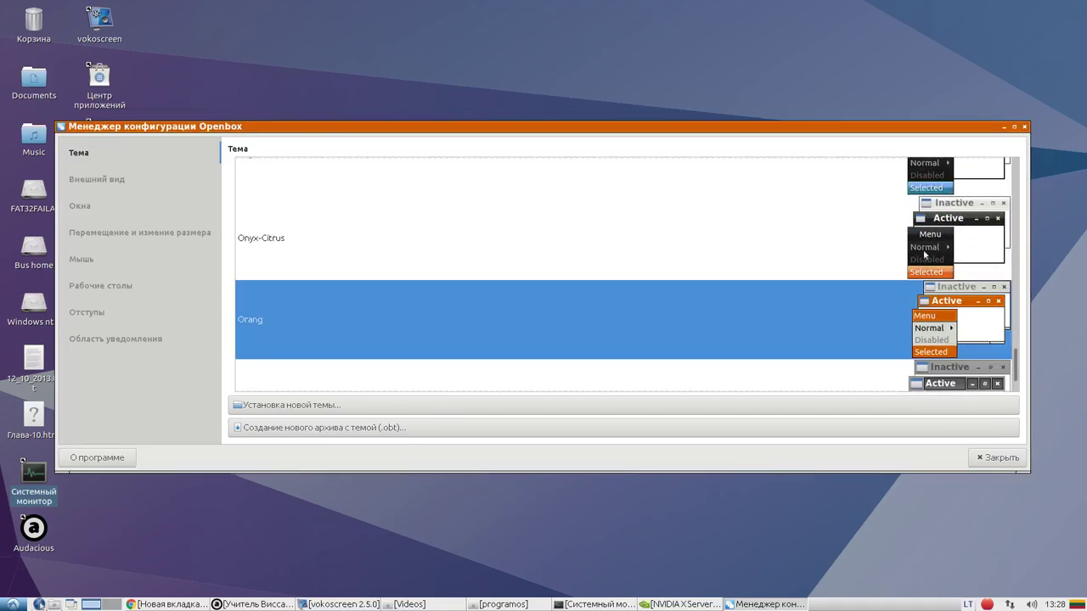
{"action": "scroll", "coordinate": [845, 361], "scroll_direction": "down", "scroll_amount": 1}
{"action": "left_click", "coordinate": [840, 359]}
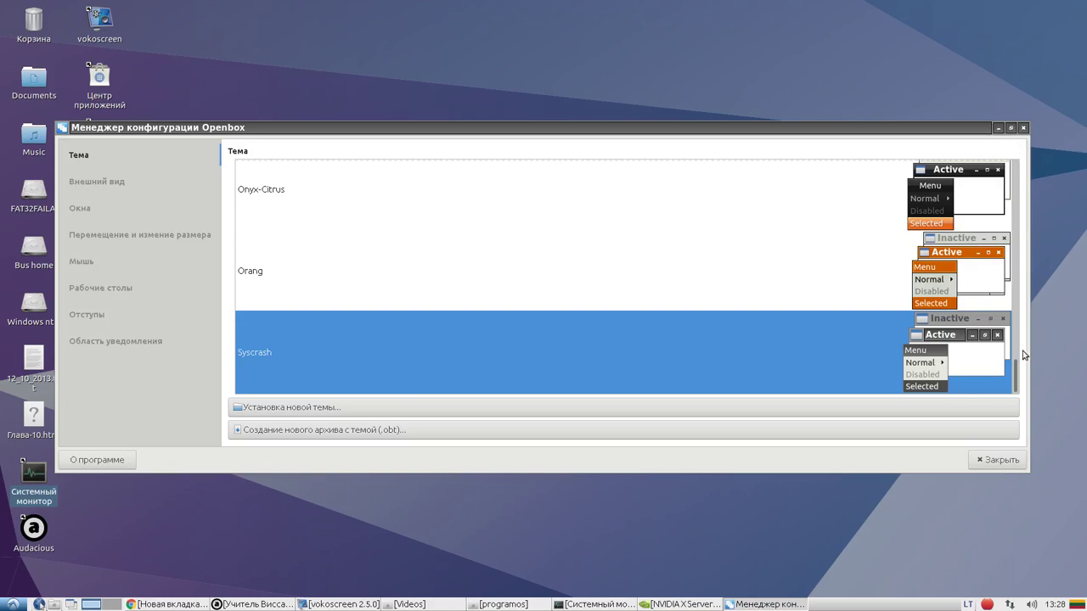
- Apply the Artwiz-boxed window theme and close the Openbox configuration manager
{"action": "left_click_drag", "start_coordinate": [1017, 373], "coordinate": [1018, 165]}
{"action": "key", "text": "Home"}
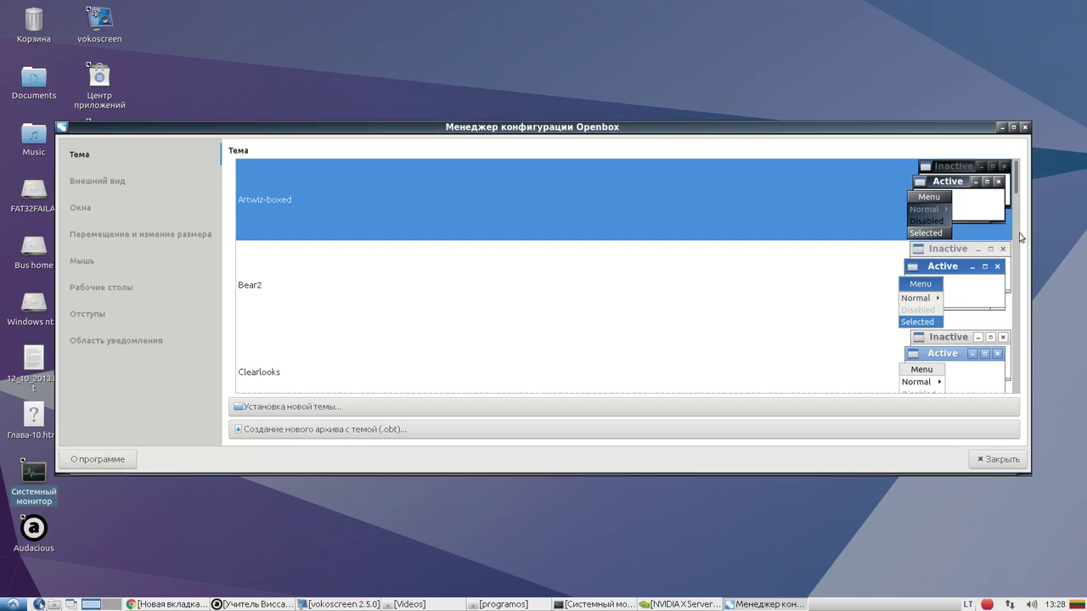
{"action": "left_click", "coordinate": [996, 461]}
- Open CompizConfig Settings Manager, dismiss its caution message, look through the plugin categories and close it
{"action": "left_click", "coordinate": [12, 604]}
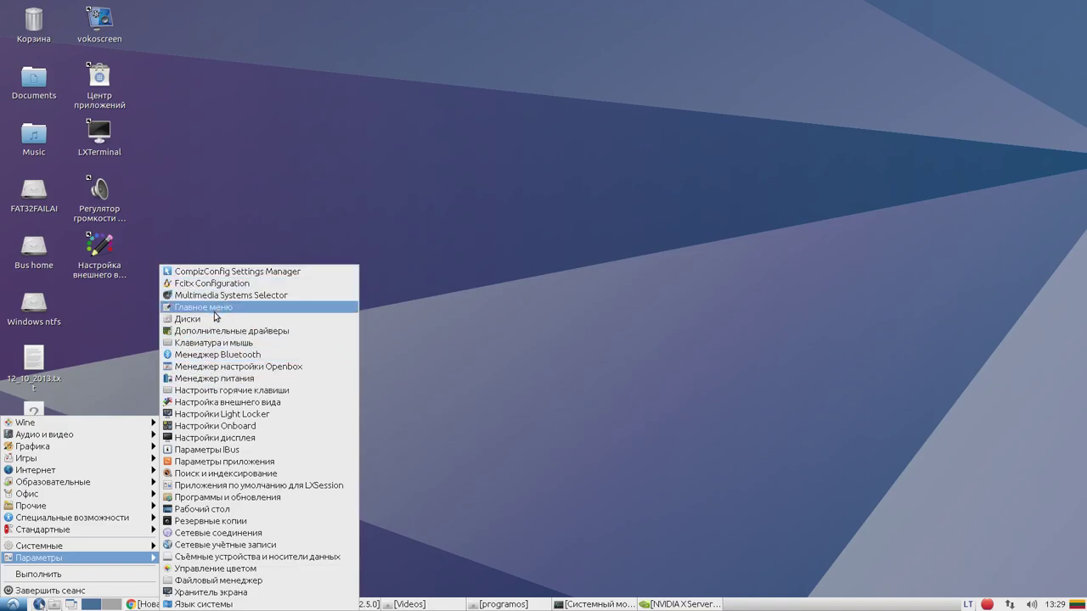
{"action": "left_click", "coordinate": [231, 273]}
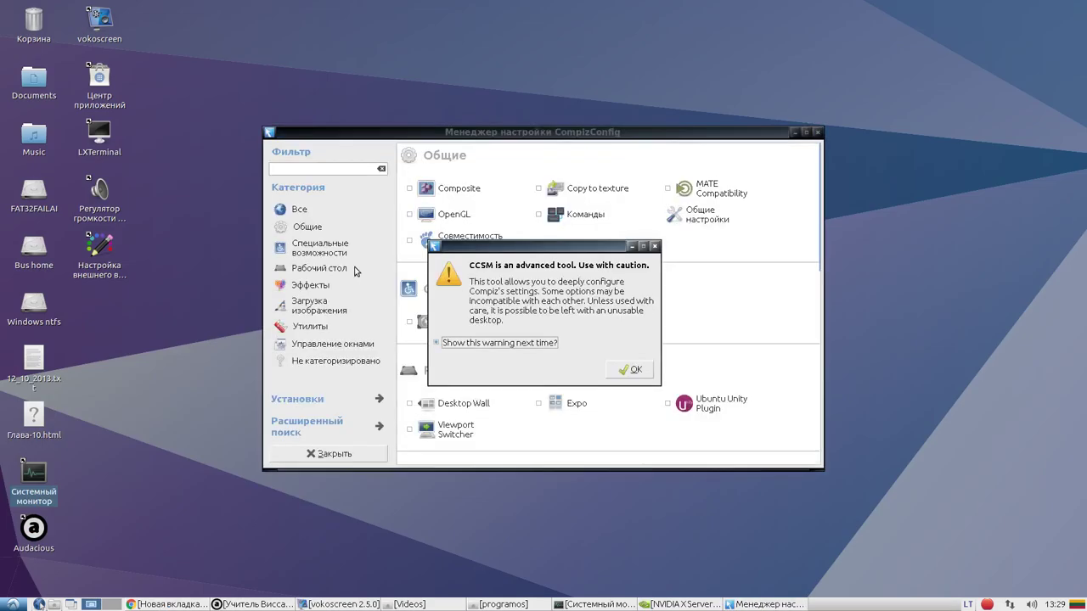
{"action": "left_click", "coordinate": [629, 369]}
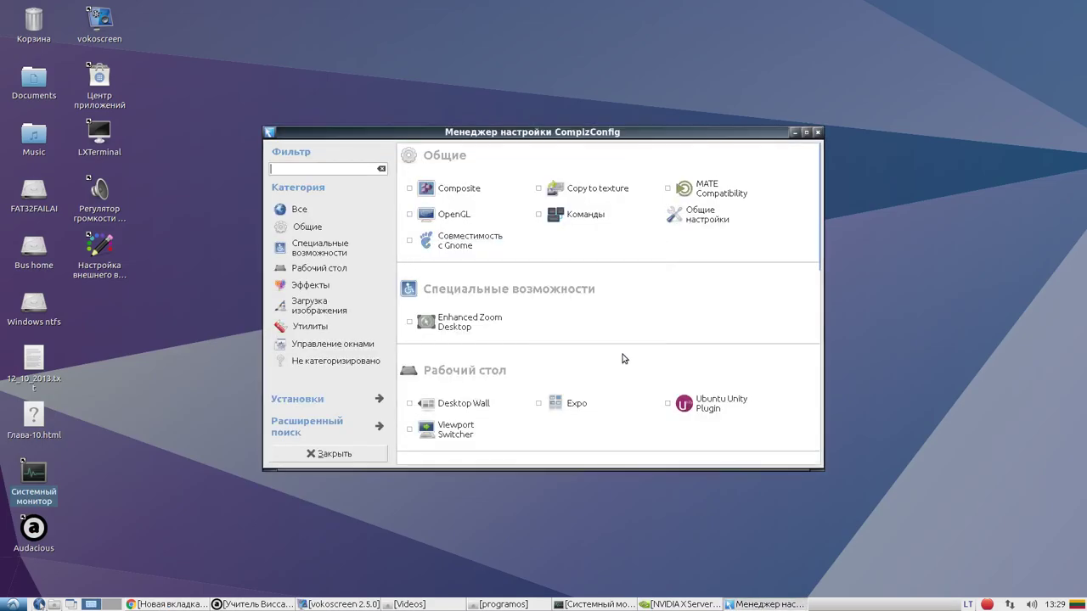
{"action": "scroll", "coordinate": [514, 390], "scroll_direction": "down", "scroll_amount": 3}
{"action": "scroll", "coordinate": [514, 395], "scroll_direction": "down", "scroll_amount": 9}
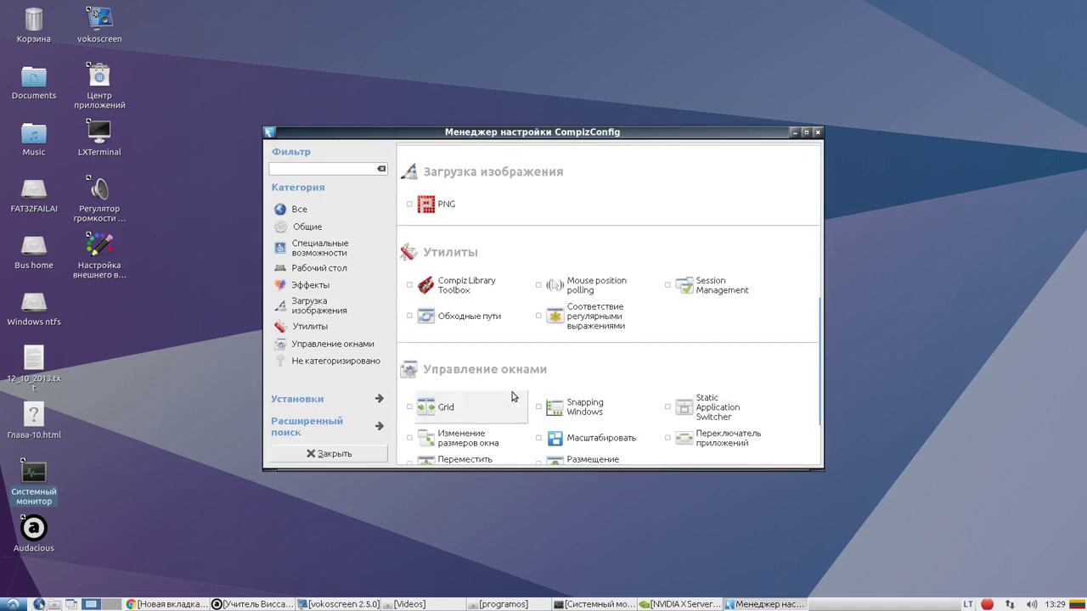
{"action": "scroll", "coordinate": [514, 395], "scroll_direction": "up", "scroll_amount": 10}
{"action": "scroll", "coordinate": [513, 395], "scroll_direction": "up", "scroll_amount": 1}
{"action": "scroll", "coordinate": [677, 456], "scroll_direction": "down", "scroll_amount": 10}
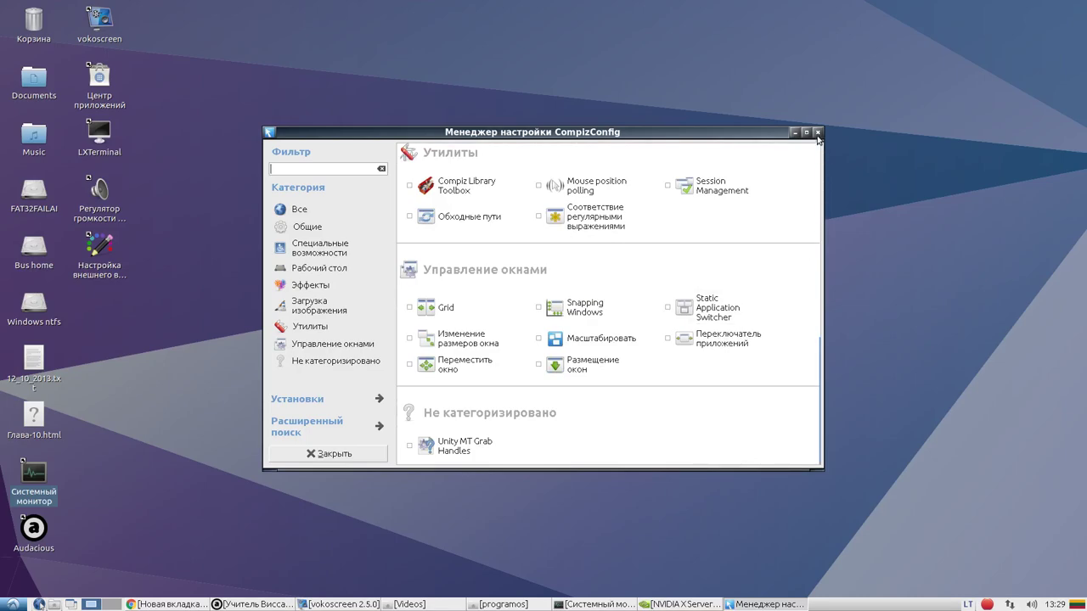
{"action": "left_click", "coordinate": [816, 132]}
- Open Менеджер настройки Openbox again and view its Окна, Перемещение и измение размера and Мышь settings
{"action": "left_click", "coordinate": [12, 605]}
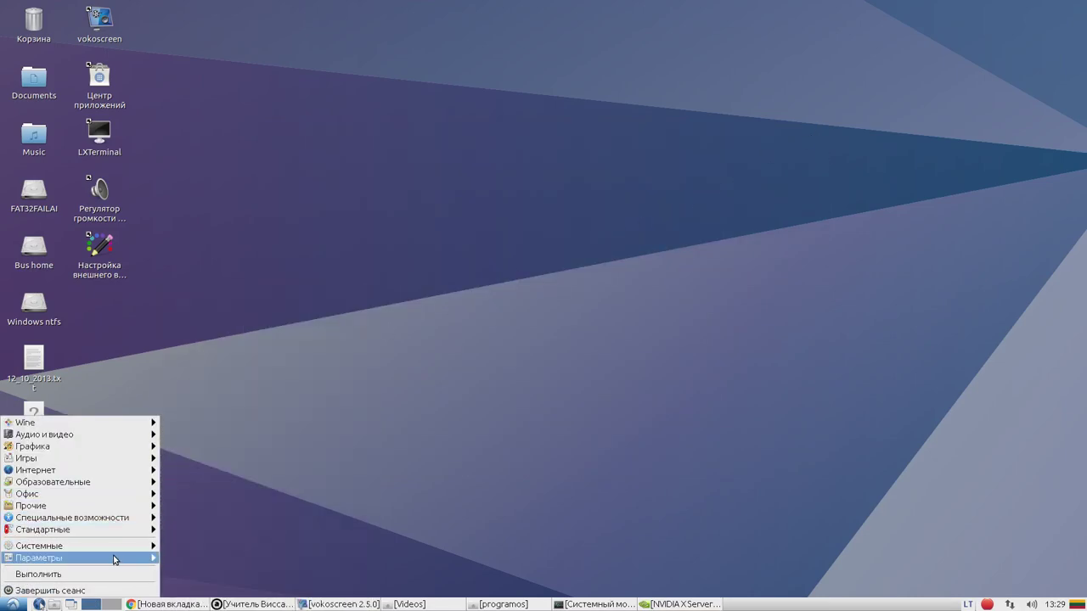
{"action": "mouse_move", "coordinate": [114, 558]}
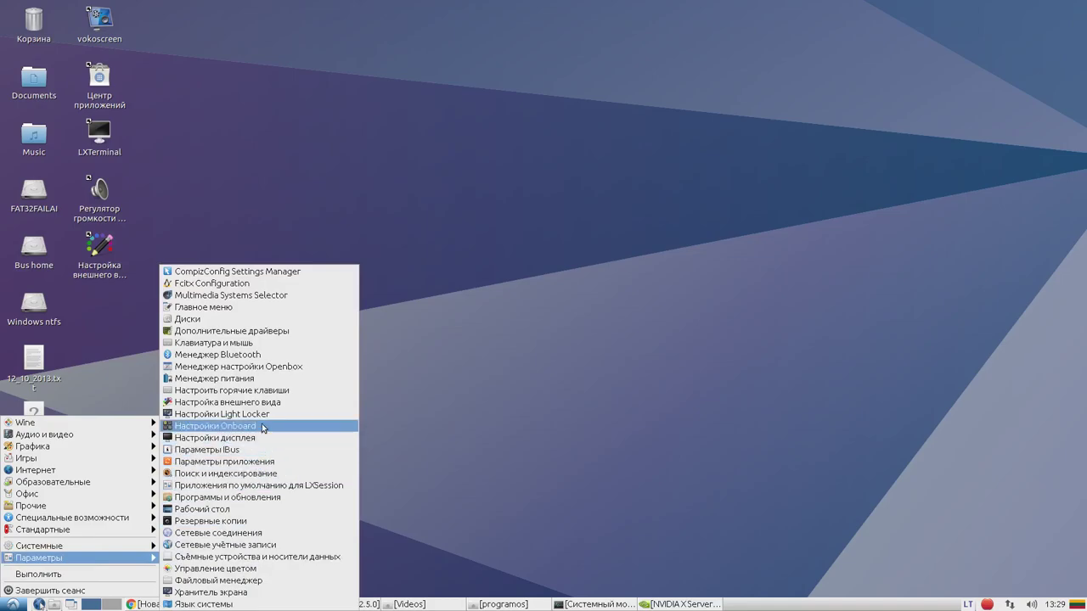
{"action": "left_click", "coordinate": [262, 367]}
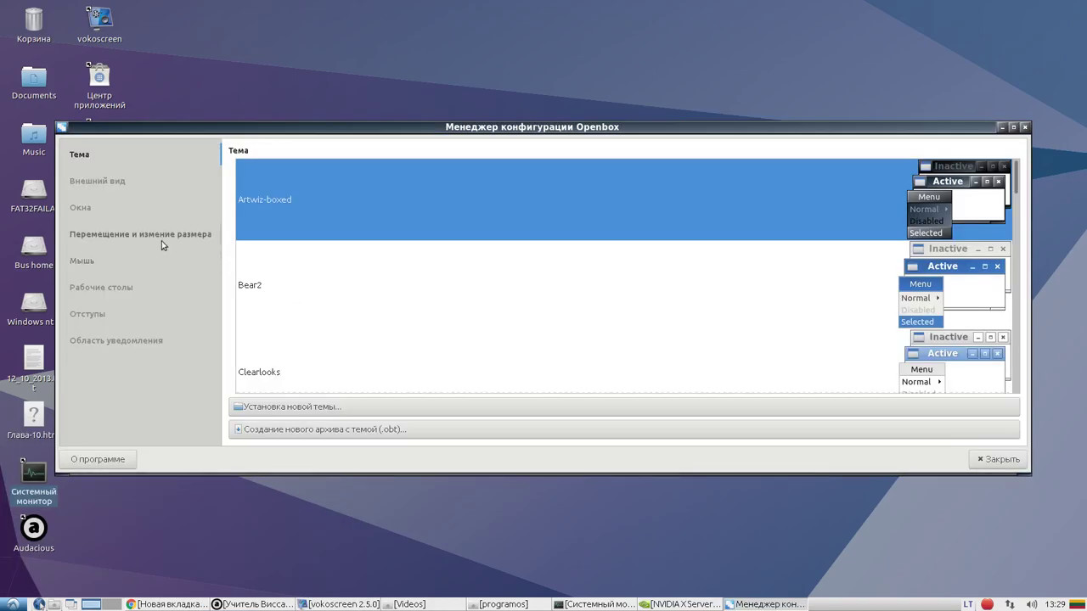
{"action": "left_click", "coordinate": [103, 207]}
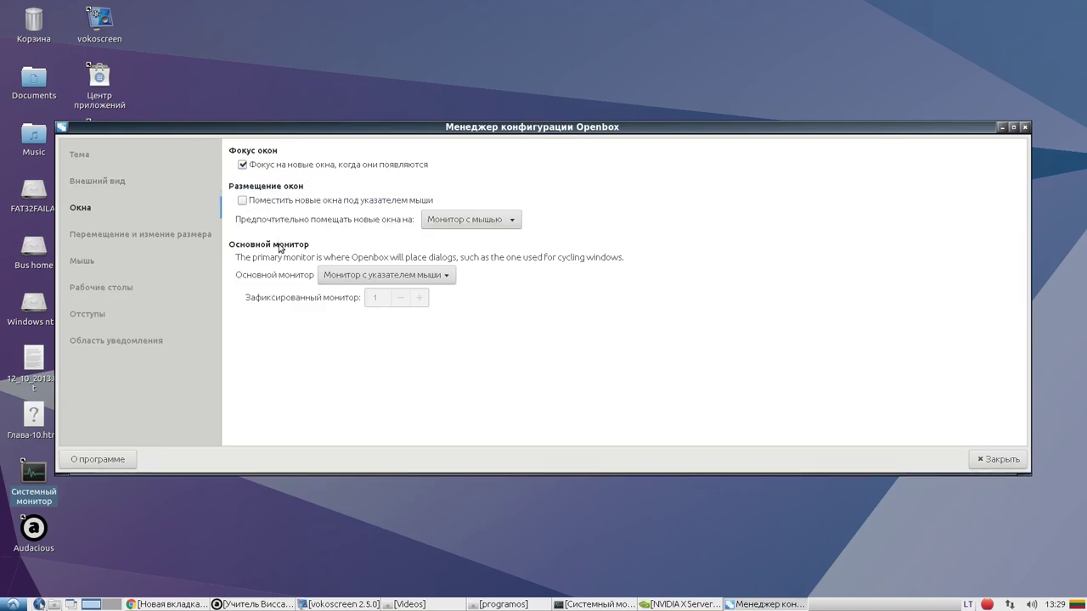
{"action": "left_click", "coordinate": [102, 233]}
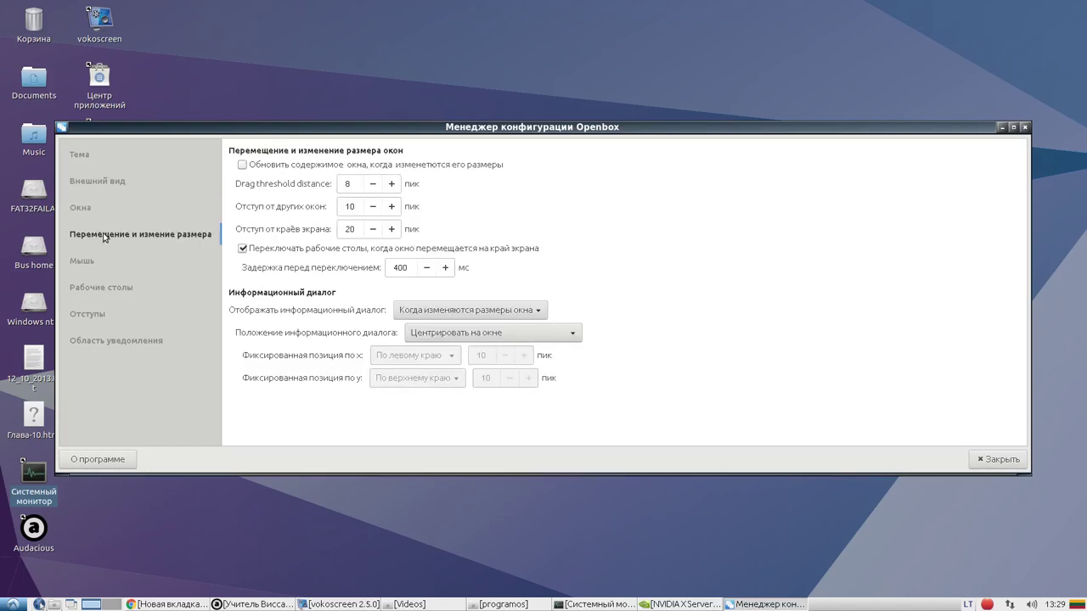
{"action": "left_click", "coordinate": [100, 263]}
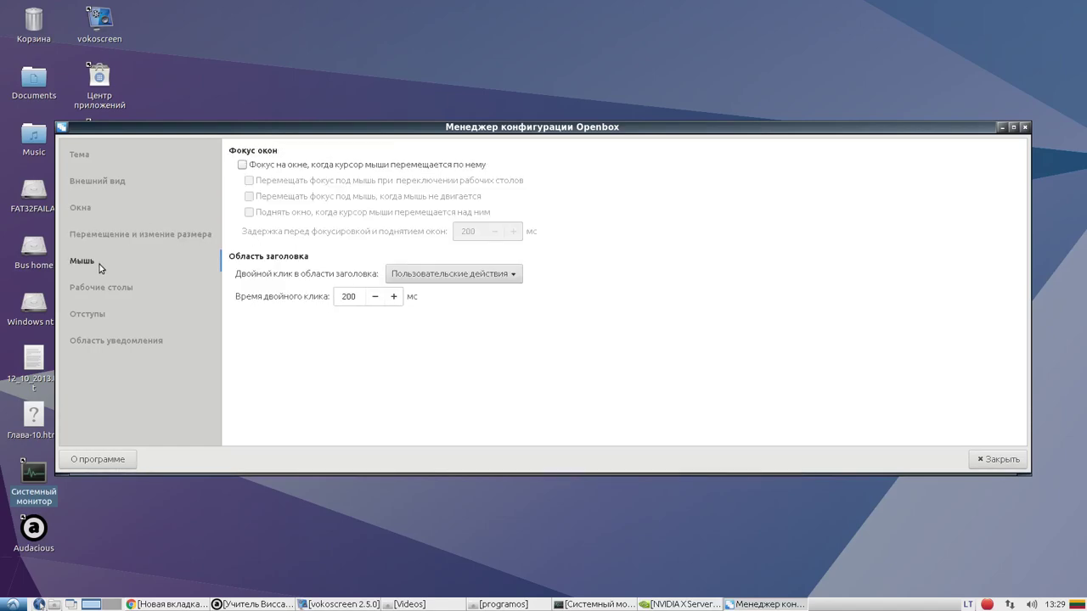
- In the Рабочие столы settings, set the number of desktops to 1 and turn off desktop-switching notifications
{"action": "left_click", "coordinate": [99, 289]}
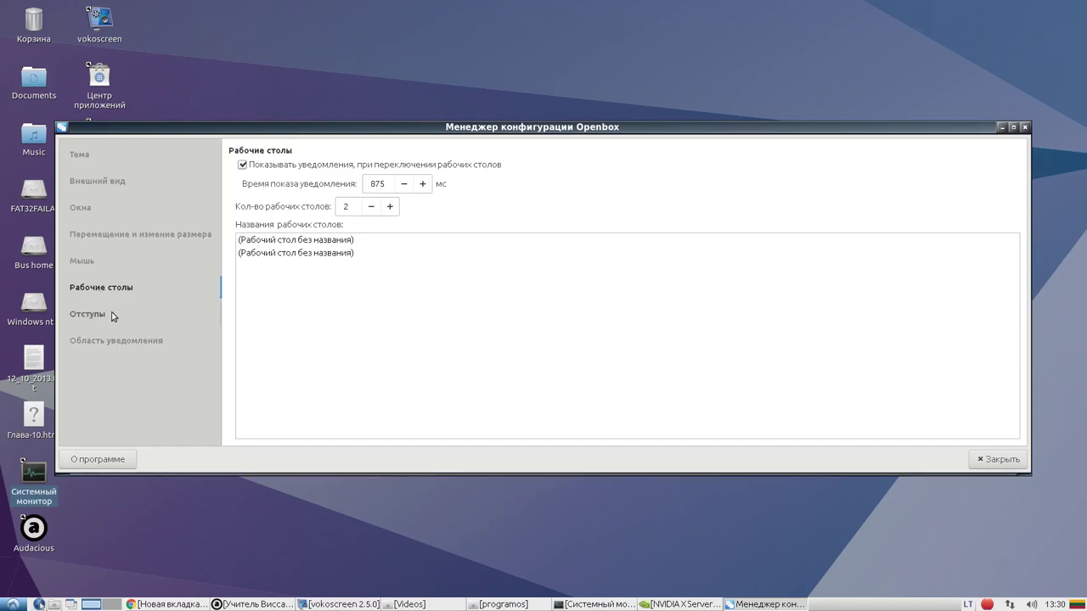
{"action": "left_click", "coordinate": [371, 208]}
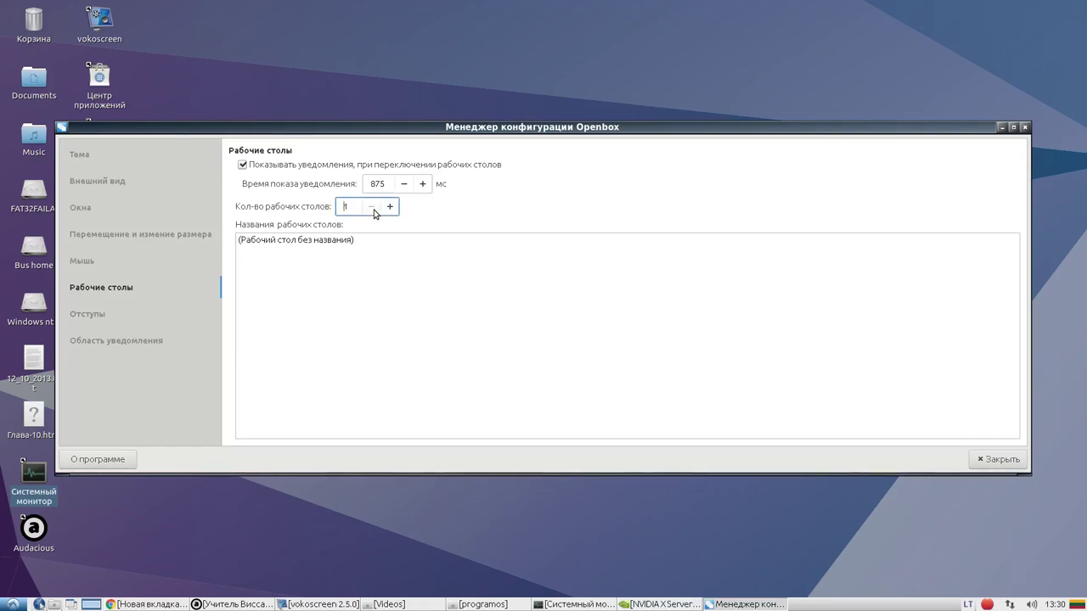
{"action": "left_click", "coordinate": [390, 207]}
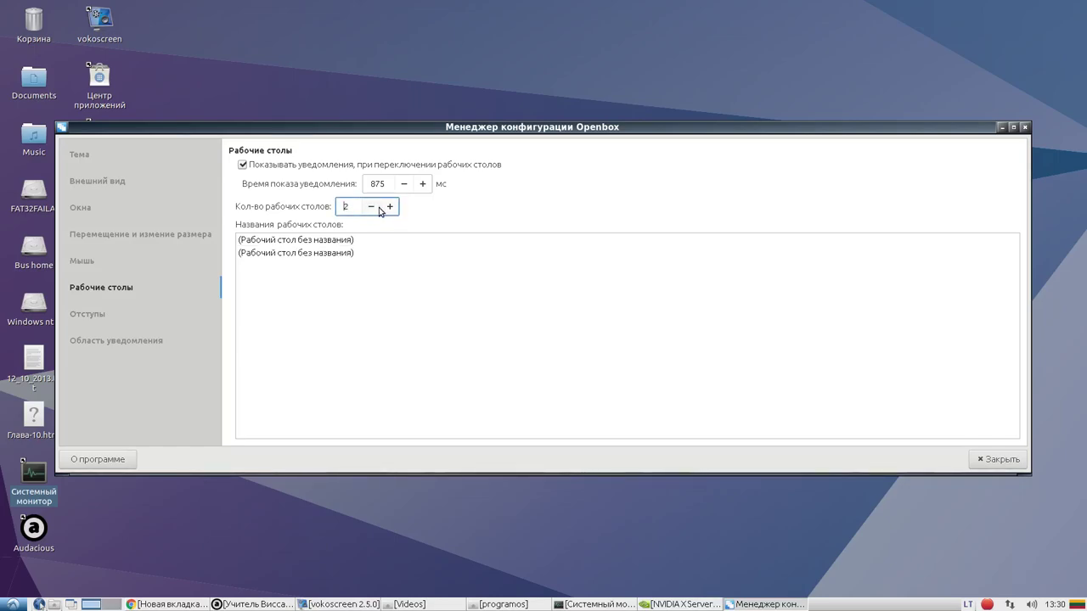
{"action": "left_click", "coordinate": [371, 207]}
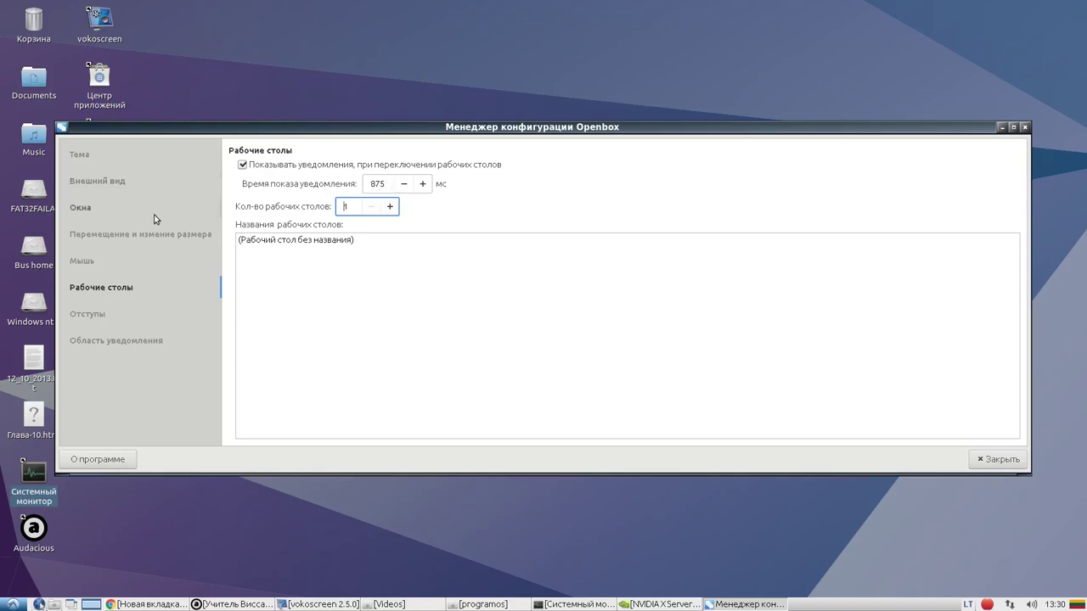
{"action": "left_click", "coordinate": [244, 165]}
- View the Отступы and Область уведомления settings and go back through the earlier sections to Внешний вид
{"action": "left_click", "coordinate": [92, 315]}
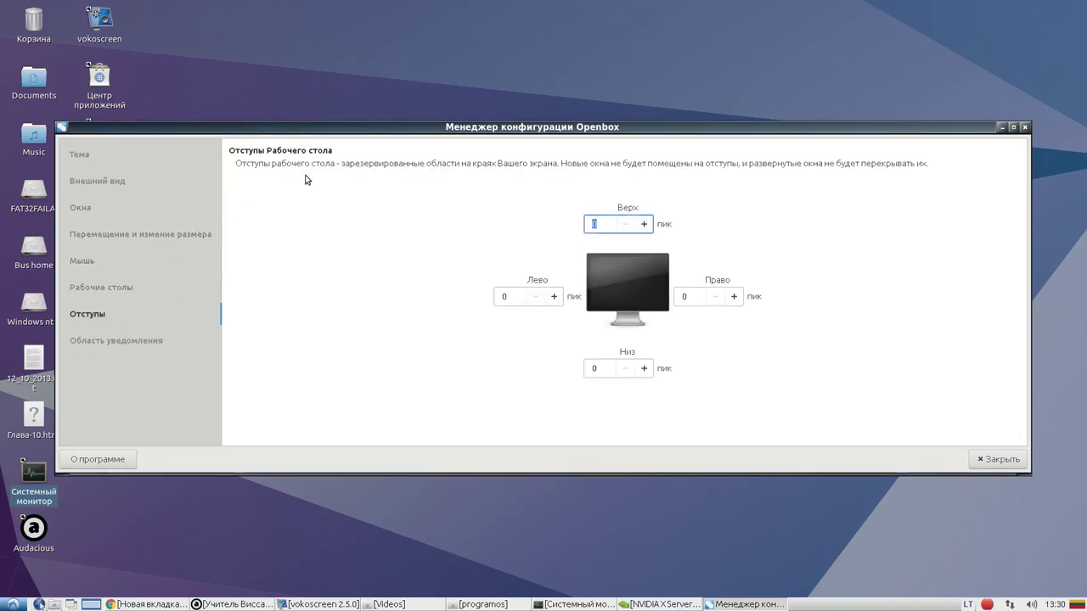
{"action": "left_click", "coordinate": [111, 340]}
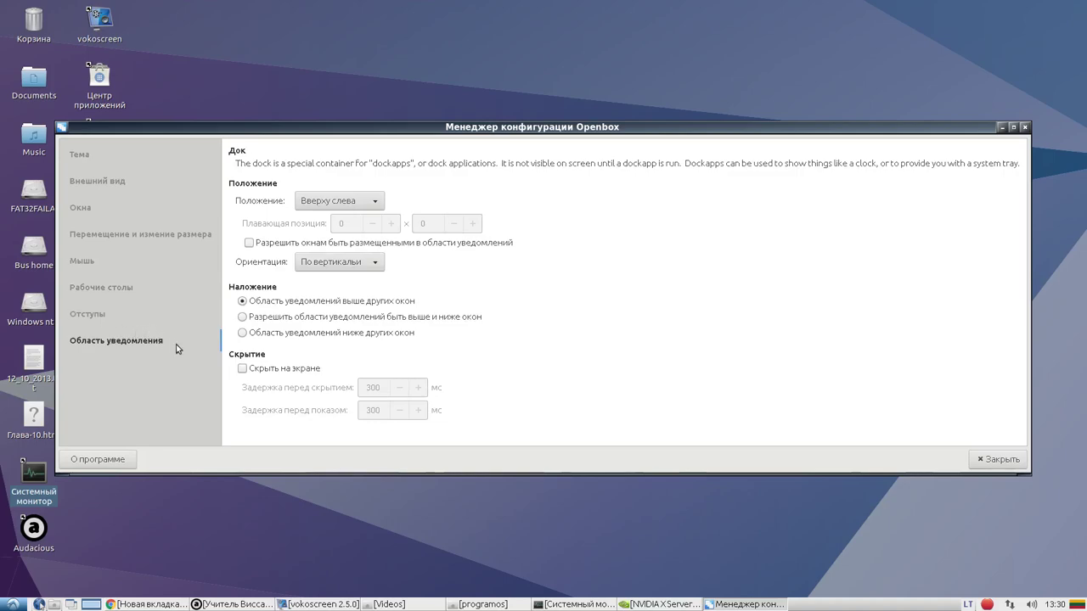
{"action": "left_click", "coordinate": [127, 311]}
{"action": "left_click", "coordinate": [122, 287]}
{"action": "left_click", "coordinate": [121, 260]}
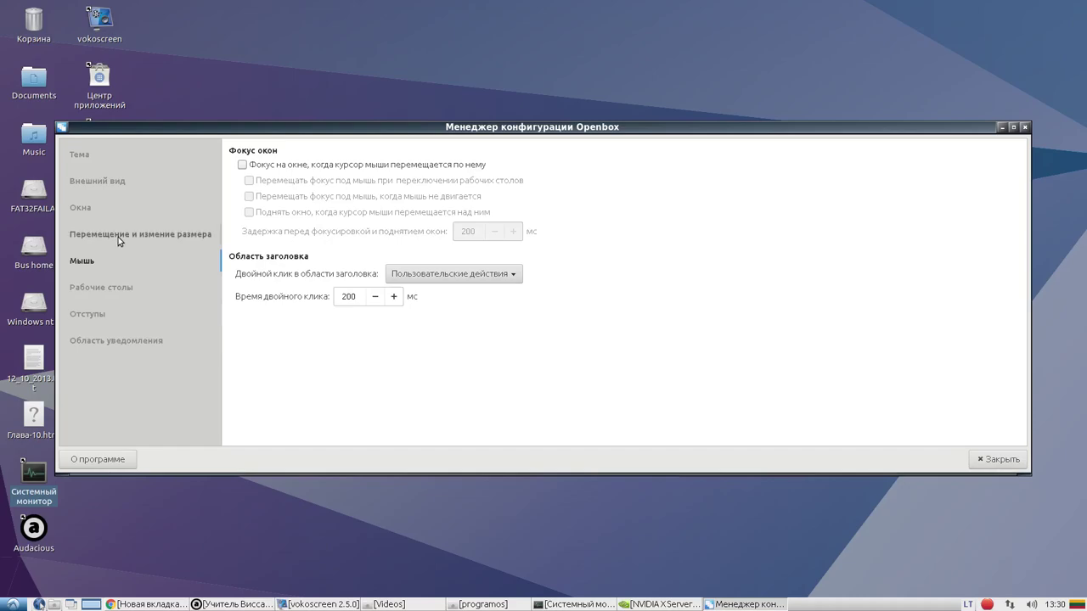
{"action": "left_click", "coordinate": [119, 239]}
{"action": "left_click", "coordinate": [109, 206]}
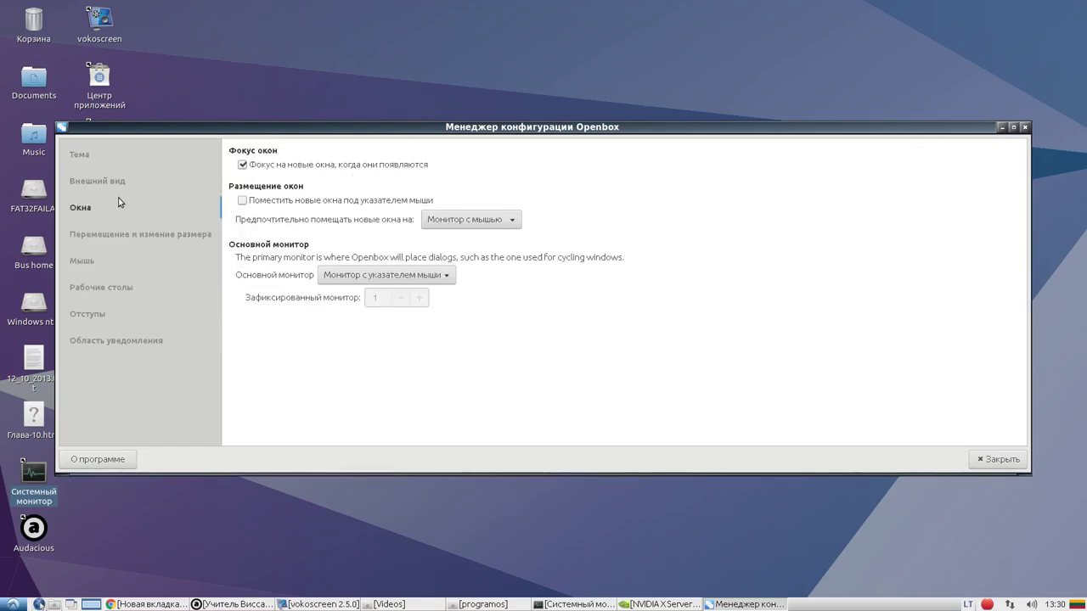
{"action": "left_click", "coordinate": [118, 181]}
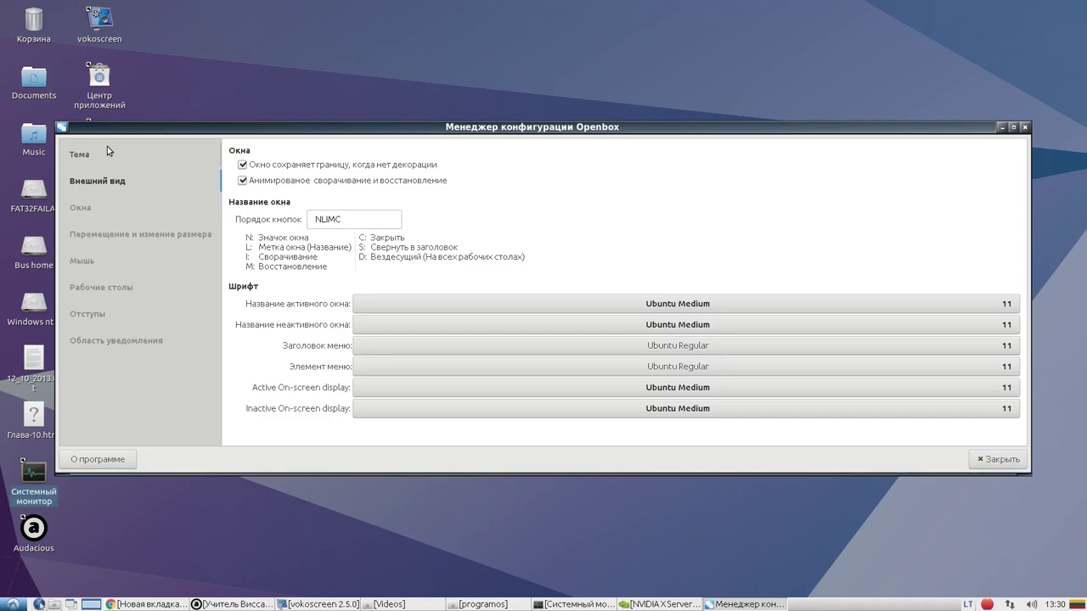
- Turn off animated window minimizing and restoring, testing the behaviour with the Системный монитор window before and after
{"action": "left_click", "coordinate": [562, 604]}
{"action": "left_click", "coordinate": [562, 604]}
{"action": "left_click", "coordinate": [249, 182]}
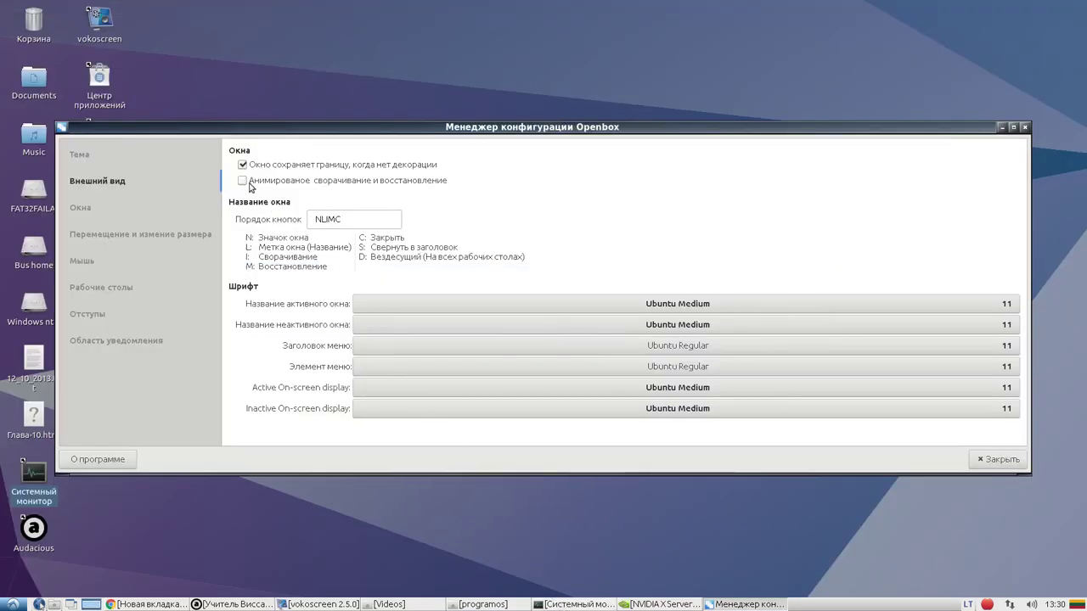
{"action": "left_click", "coordinate": [582, 606]}
{"action": "left_click", "coordinate": [582, 605]}
{"action": "left_click", "coordinate": [582, 605]}
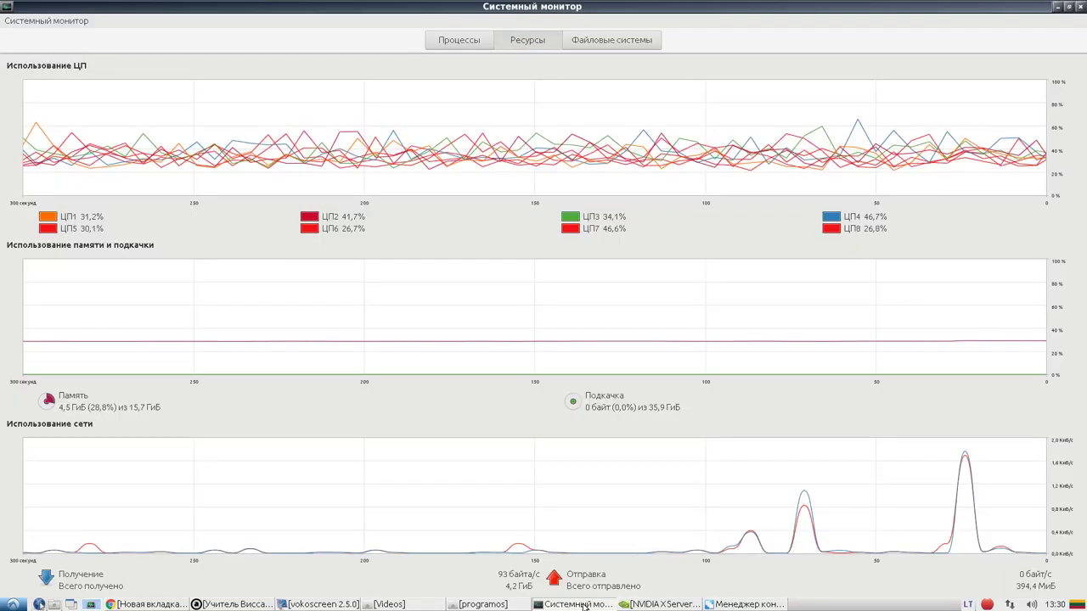
- Minimize Системный монитор, turn animated window minimizing and restoring back on, and close the Openbox configuration manager
{"action": "left_click", "coordinate": [582, 605]}
{"action": "left_click", "coordinate": [244, 181]}
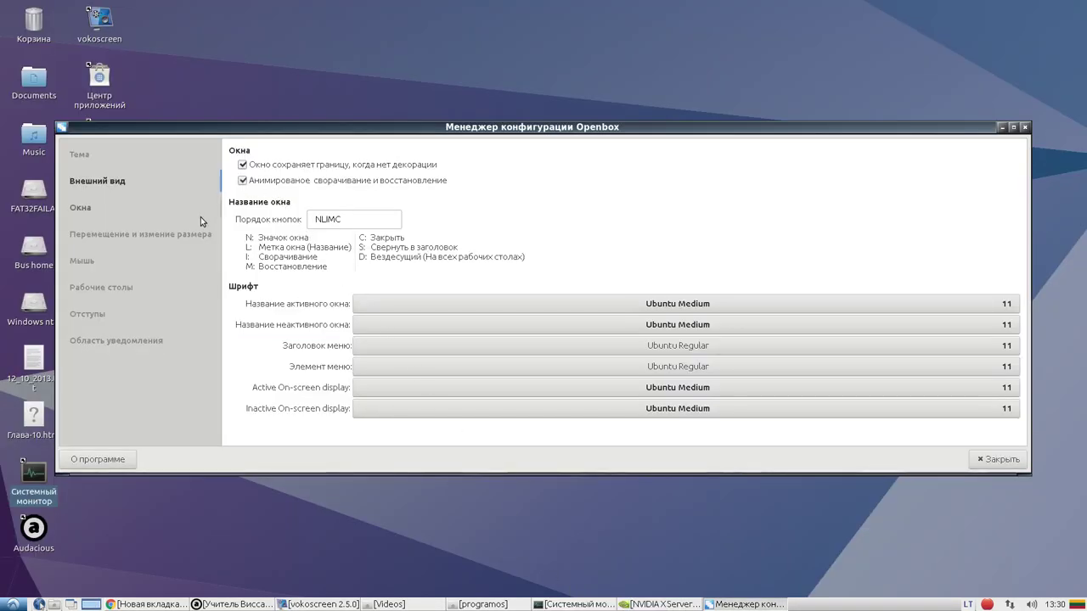
{"action": "left_click", "coordinate": [92, 160]}
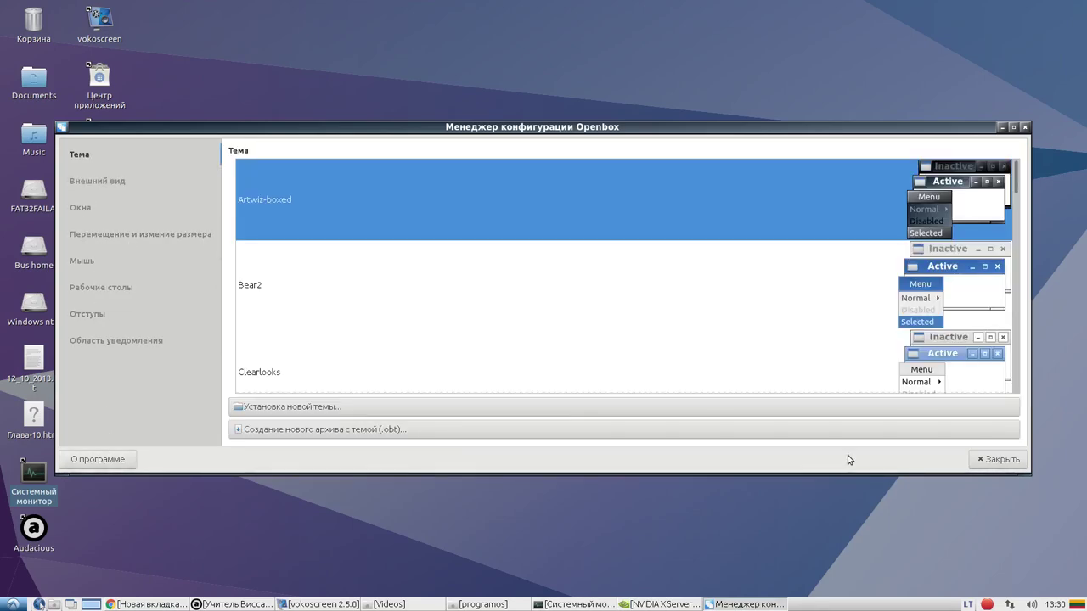
{"action": "left_click", "coordinate": [981, 459]}
- Try to open Настройки LightDM GTK+ Greeter and dismiss its authentication request without entering credentials
{"action": "left_click", "coordinate": [11, 605]}
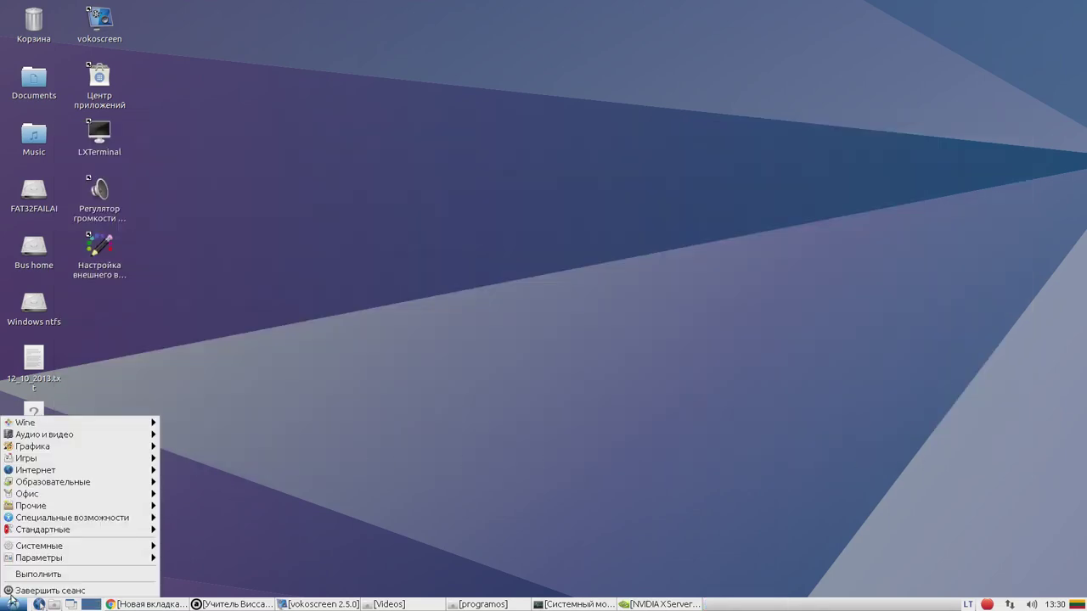
{"action": "mouse_move", "coordinate": [58, 542]}
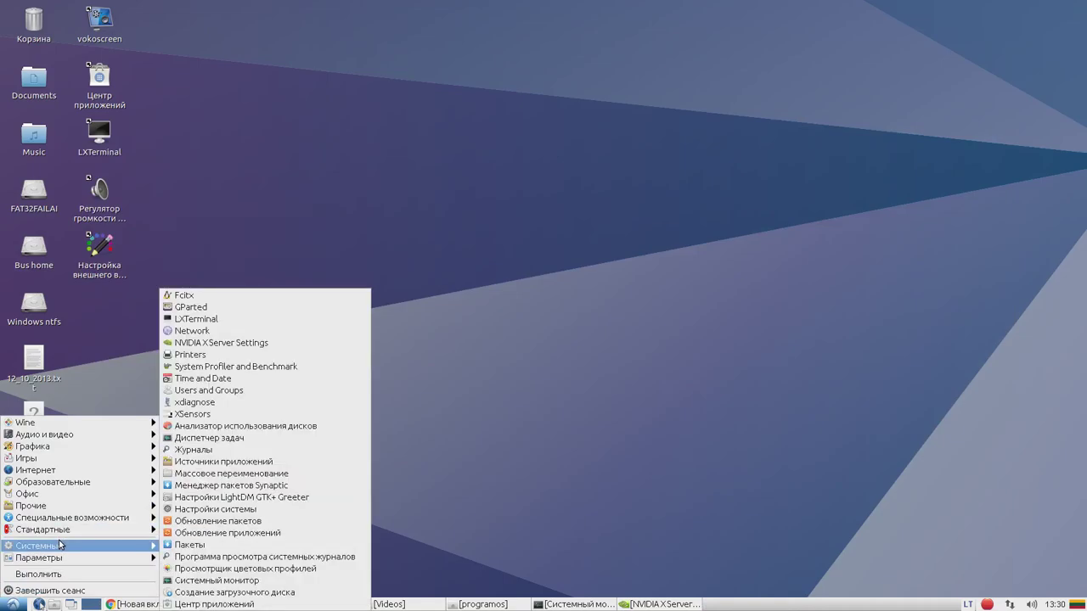
{"action": "left_click", "coordinate": [235, 499]}
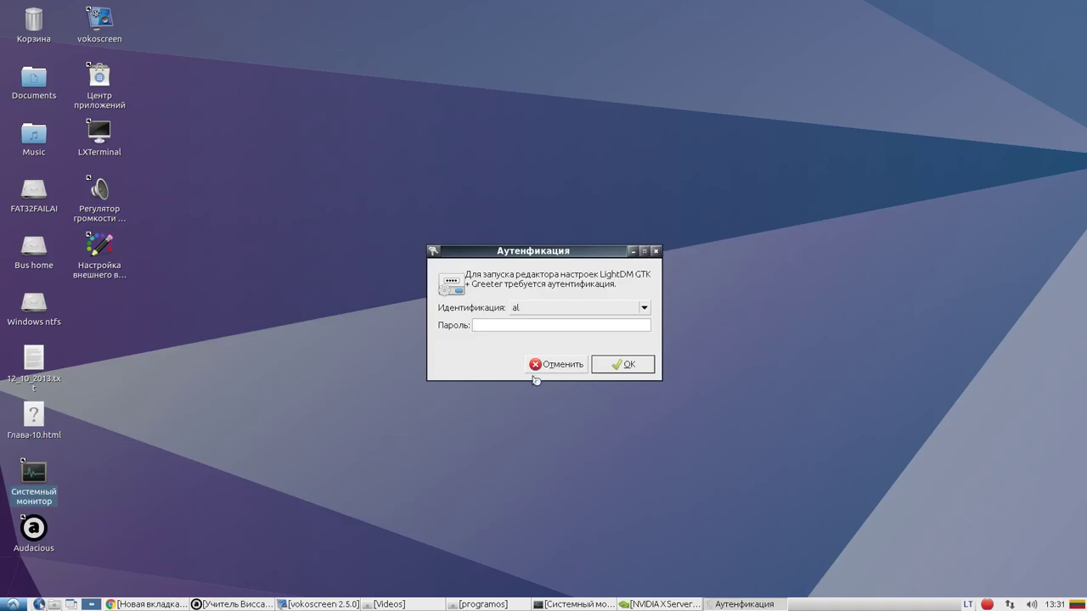
{"action": "left_click", "coordinate": [656, 251]}
- Open XSensors to check the processor core temperatures and close it
{"action": "left_click", "coordinate": [11, 604]}
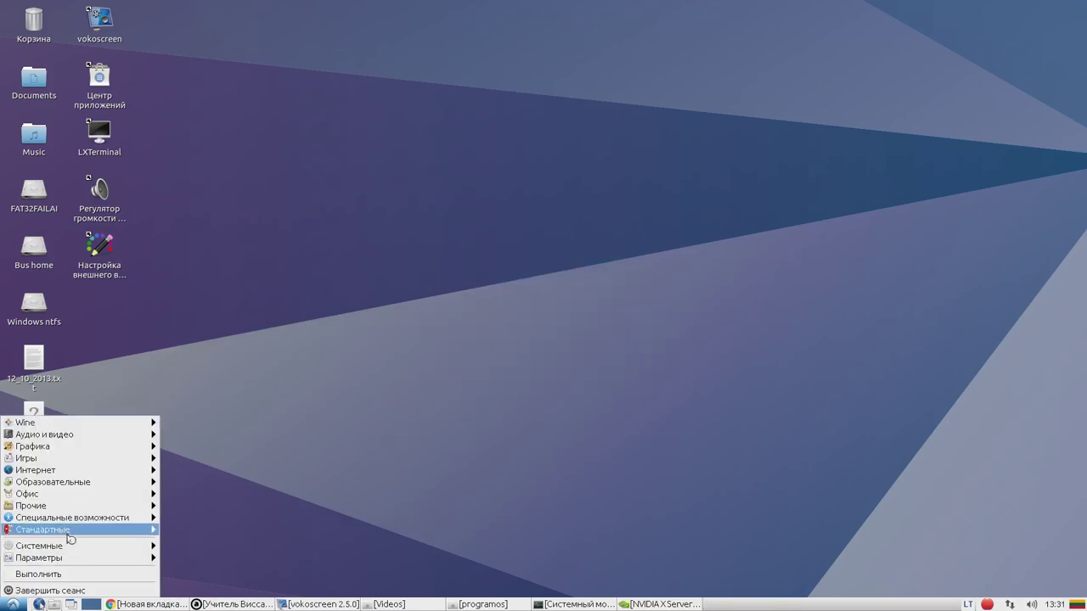
{"action": "mouse_move", "coordinate": [70, 546]}
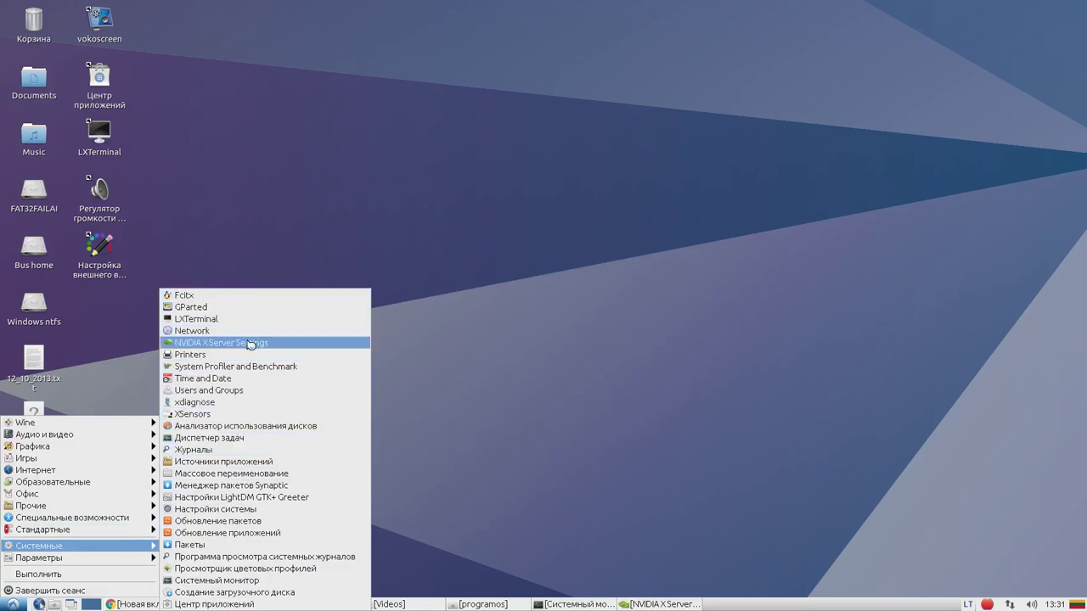
{"action": "left_click", "coordinate": [239, 415]}
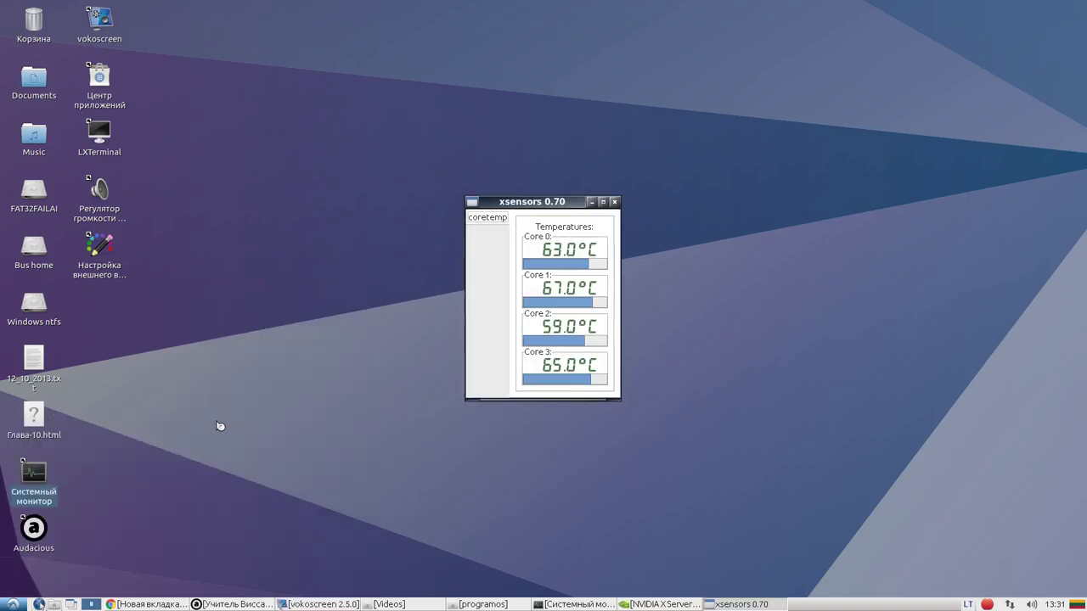
{"action": "left_click", "coordinate": [618, 204]}
- Try to open Настройки системы, and briefly show and hide the Videos folder window
{"action": "left_click", "coordinate": [11, 605]}
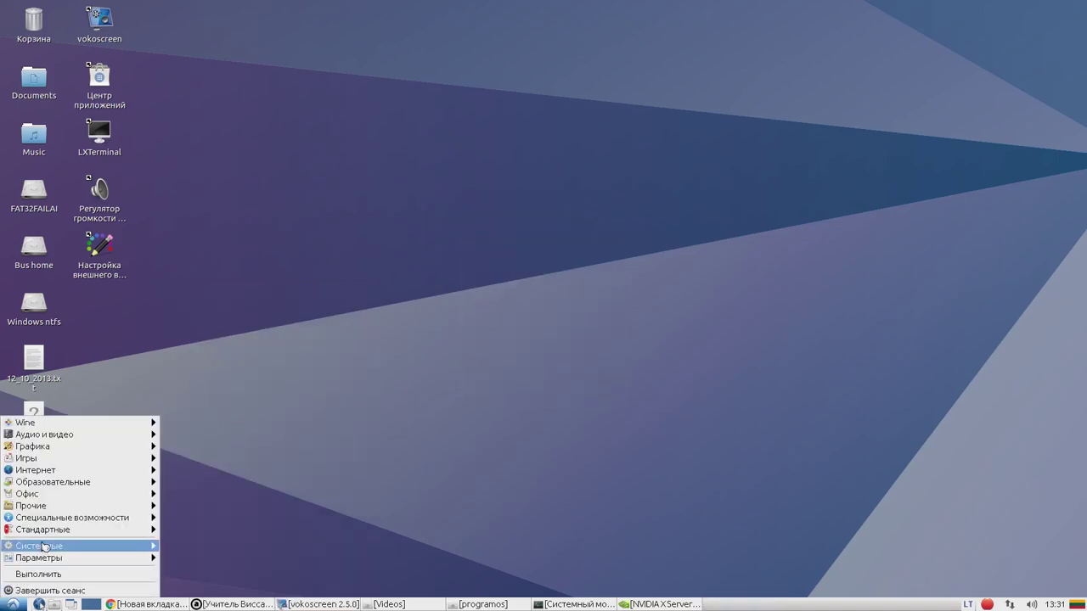
{"action": "mouse_move", "coordinate": [46, 548]}
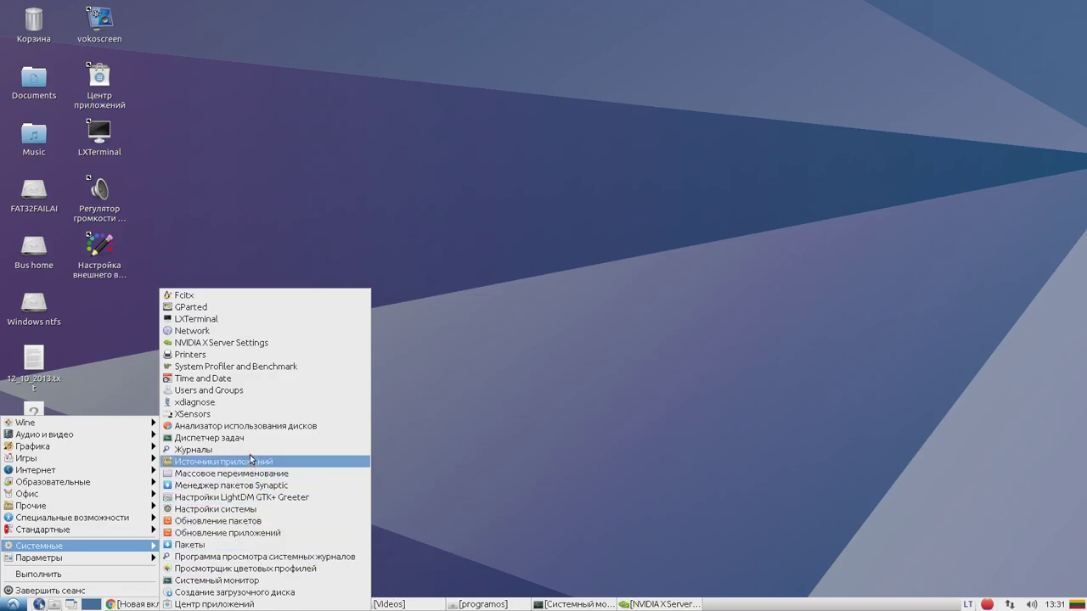
{"action": "left_click", "coordinate": [249, 510]}
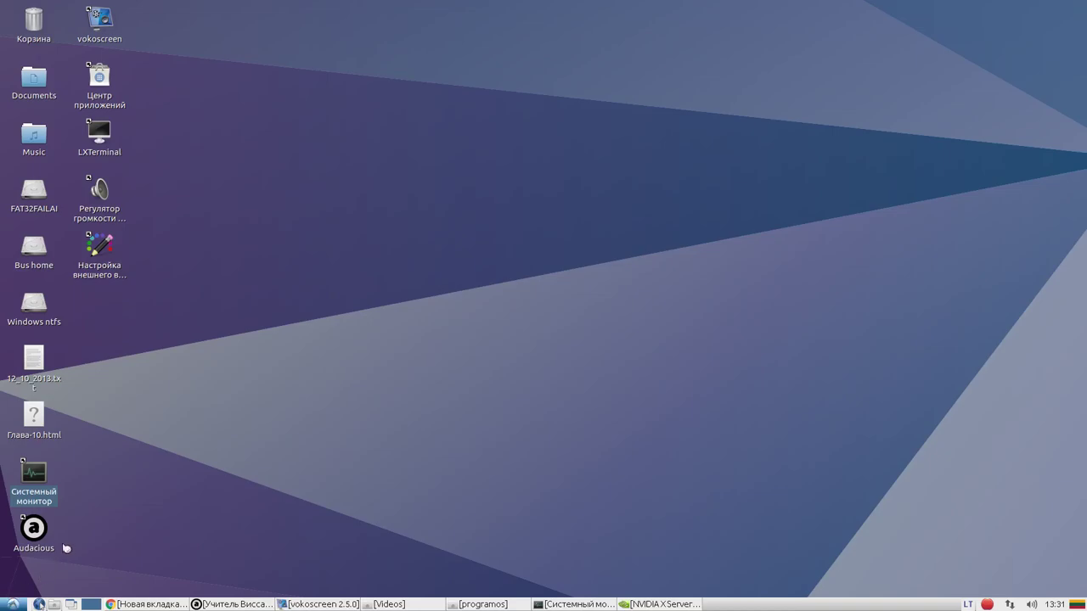
{"action": "left_click", "coordinate": [408, 603]}
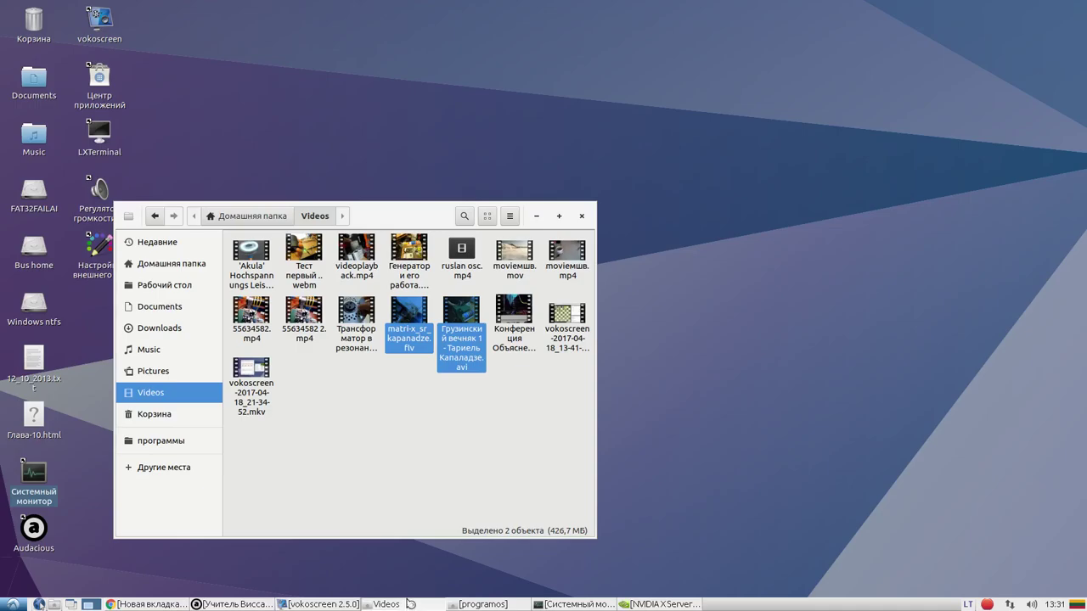
{"action": "left_click", "coordinate": [409, 604]}
- Review the NVIDIA X Server Settings pages, including nvidia-settings Configuration, Application Profiles, Thermal Settings and Antialiasing Settings, and minimize the window
{"action": "left_click", "coordinate": [685, 603]}
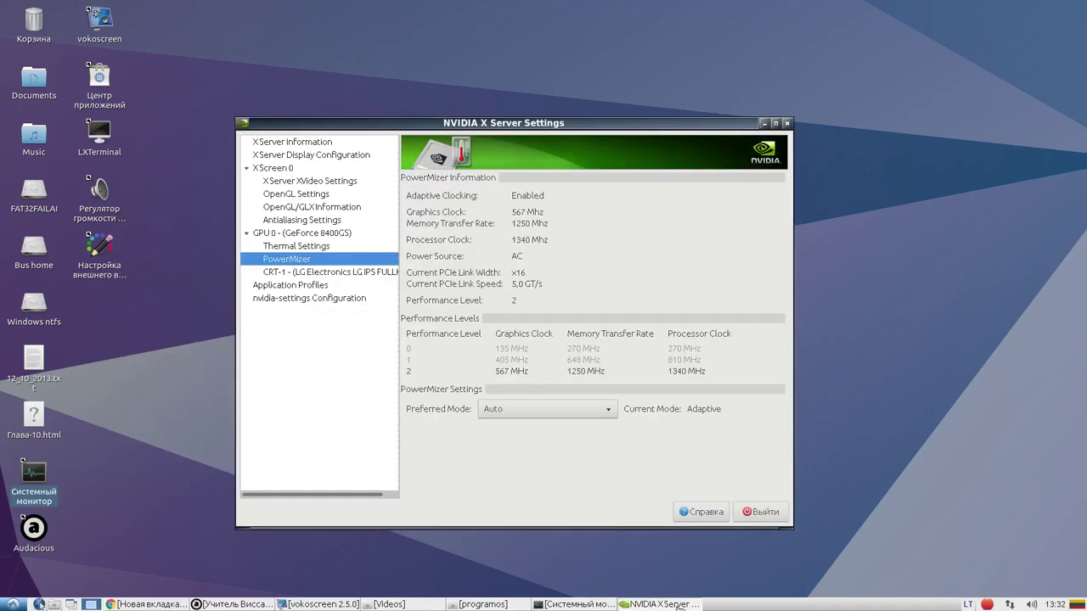
{"action": "left_click", "coordinate": [314, 298]}
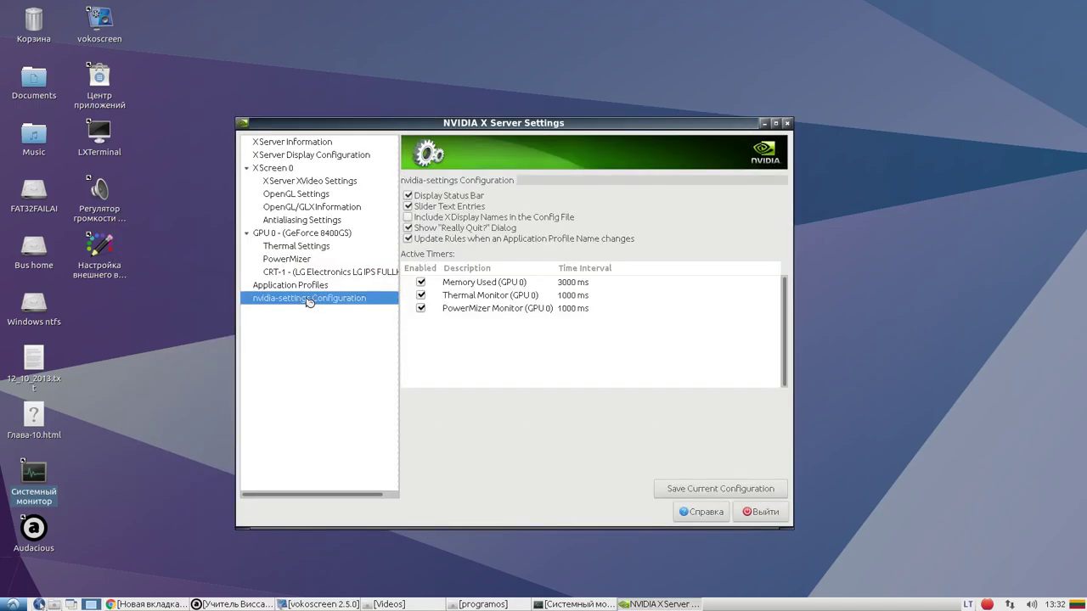
{"action": "left_click", "coordinate": [306, 287]}
{"action": "left_click", "coordinate": [307, 272]}
{"action": "left_click", "coordinate": [307, 246]}
{"action": "left_click", "coordinate": [310, 208]}
{"action": "left_click", "coordinate": [303, 156]}
{"action": "left_click", "coordinate": [303, 219]}
{"action": "left_click", "coordinate": [314, 271]}
{"action": "left_click", "coordinate": [309, 298]}
{"action": "left_click", "coordinate": [661, 604]}
- Open Приложения по умолчанию для LXSession and examine the default applications under Запуск приложений
{"action": "left_click", "coordinate": [12, 605]}
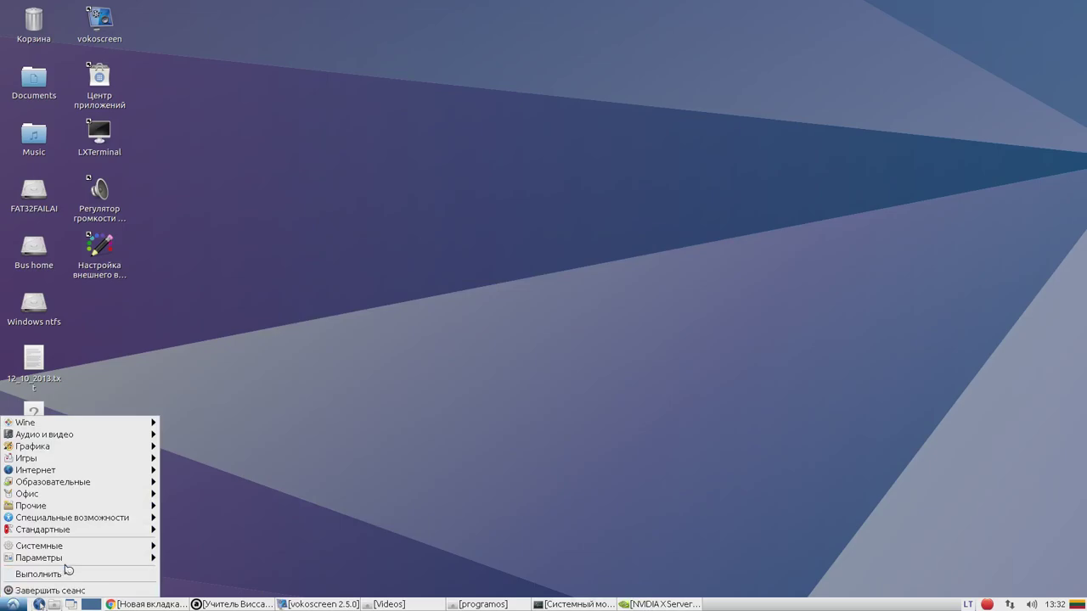
{"action": "mouse_move", "coordinate": [71, 561]}
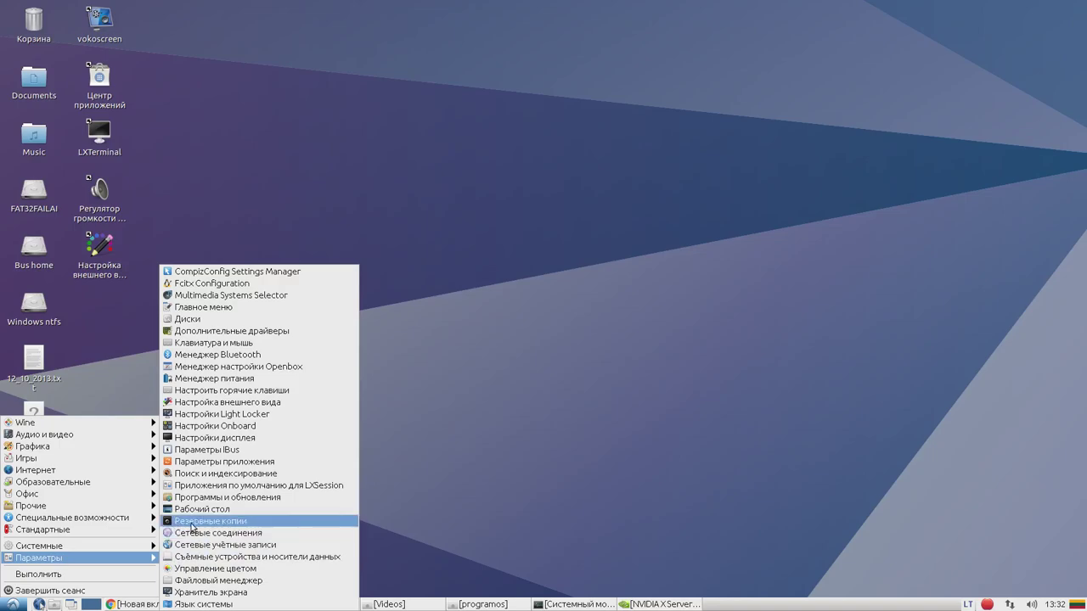
{"action": "left_click", "coordinate": [236, 487]}
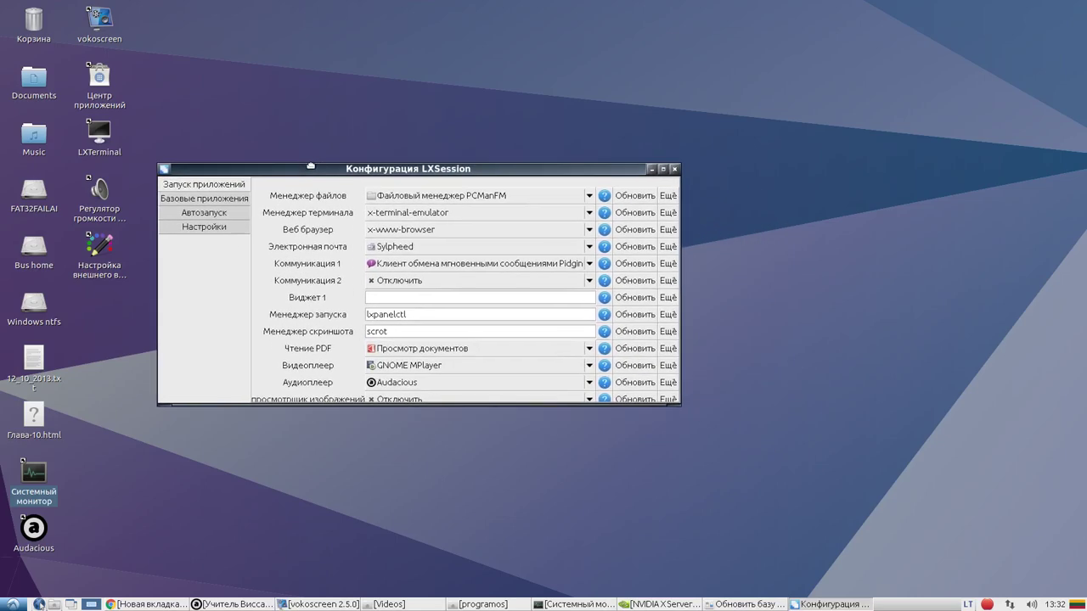
{"action": "left_click_drag", "start_coordinate": [440, 207], "coordinate": [302, 166]}
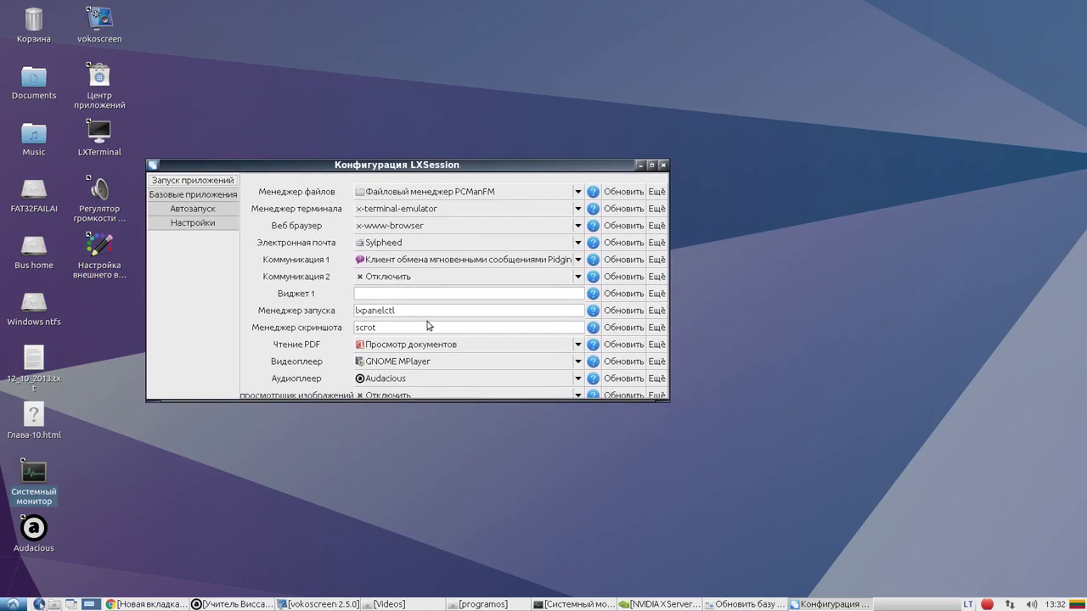
{"action": "scroll", "coordinate": [428, 331], "scroll_direction": "down", "scroll_amount": 1}
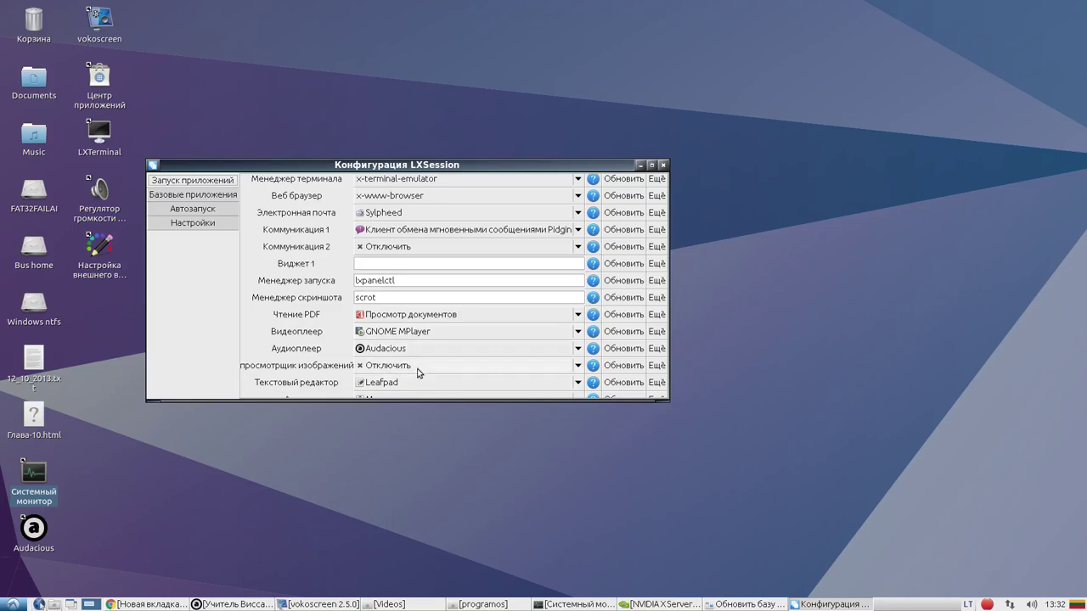
- In the LXSession Автозапуск section, disable Менеджер резервного копирования and review the remaining known applications
{"action": "left_click", "coordinate": [209, 207]}
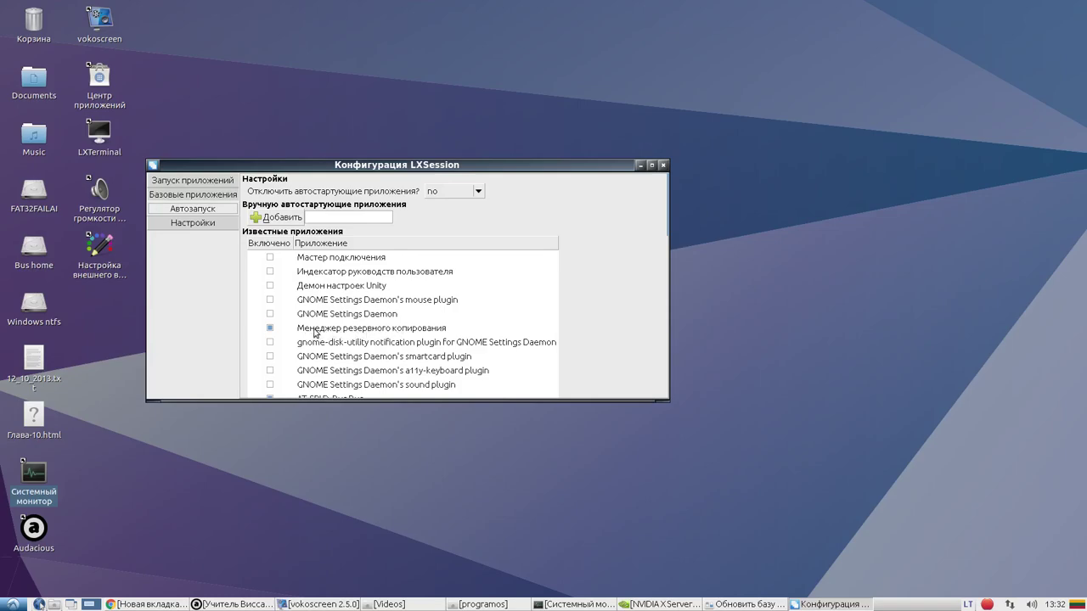
{"action": "left_click", "coordinate": [272, 331]}
{"action": "scroll", "coordinate": [374, 350], "scroll_direction": "down", "scroll_amount": 5}
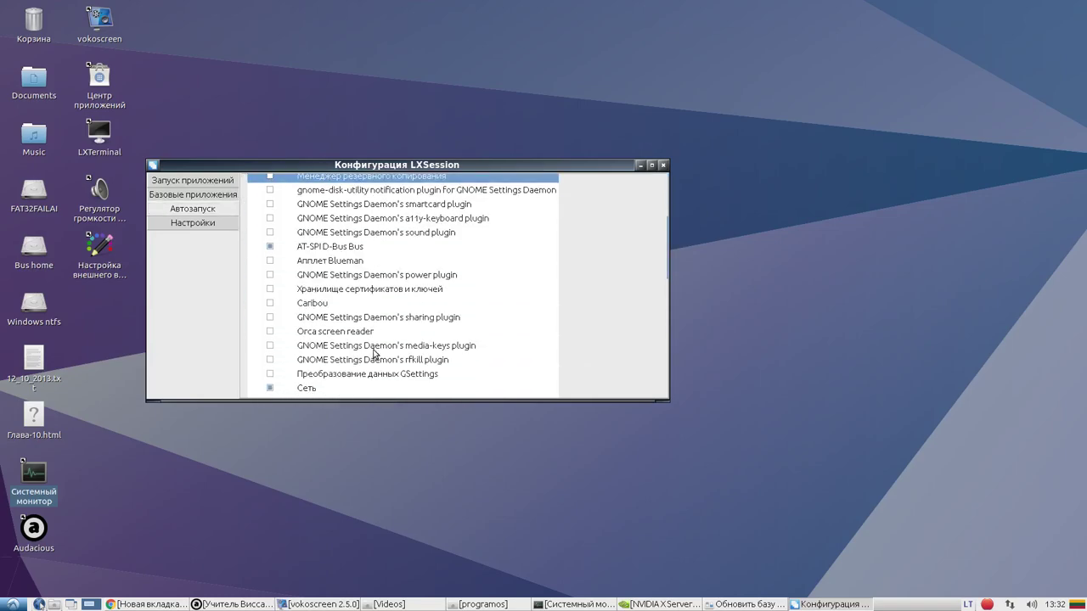
{"action": "scroll", "coordinate": [343, 338], "scroll_direction": "down", "scroll_amount": 2}
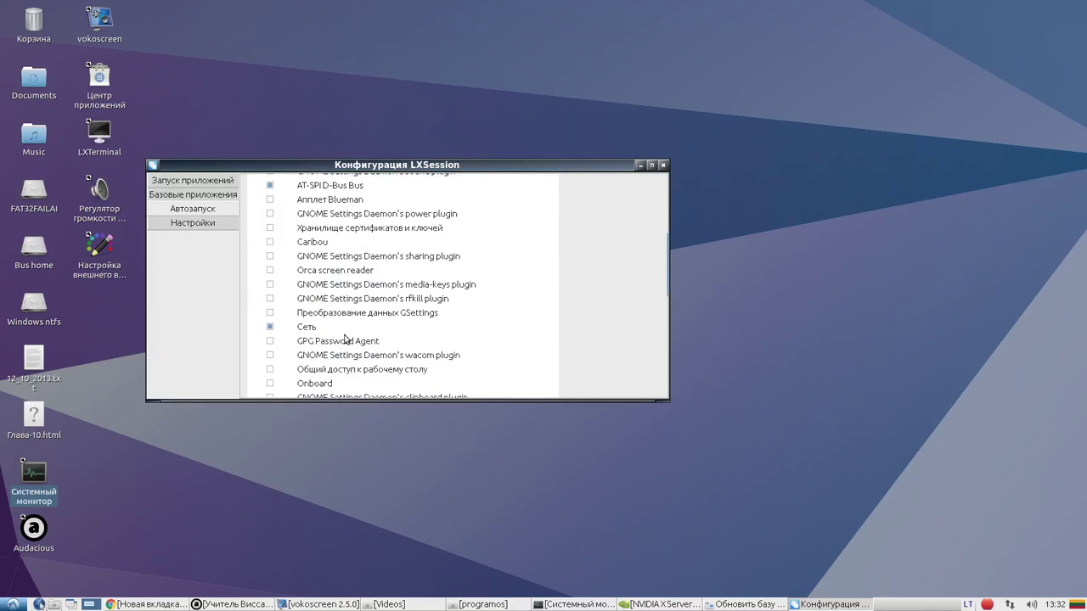
{"action": "scroll", "coordinate": [345, 339], "scroll_direction": "down", "scroll_amount": 9}
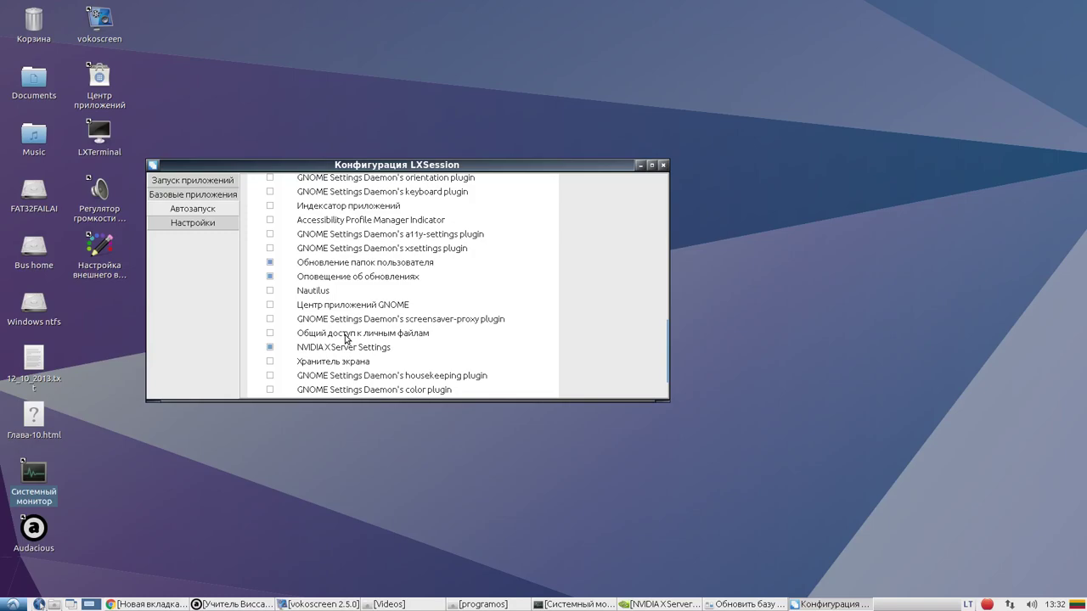
{"action": "scroll", "coordinate": [341, 336], "scroll_direction": "down", "scroll_amount": 2}
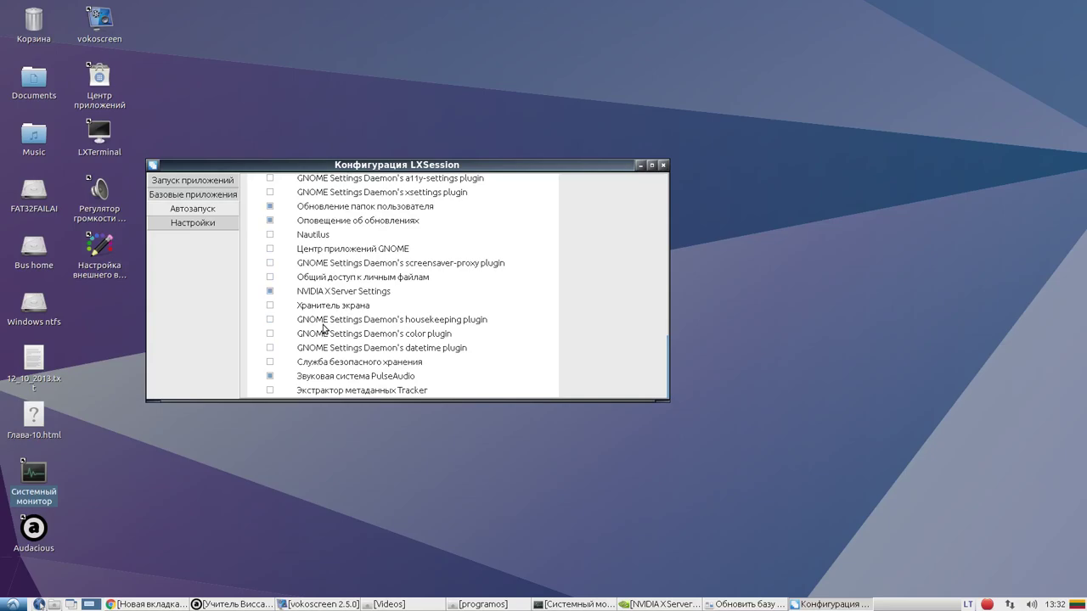
{"action": "scroll", "coordinate": [323, 329], "scroll_direction": "up", "scroll_amount": 5}
- View the LXSession Настройки section and check the Режим ноутбука options, keeping it set to no
{"action": "left_click", "coordinate": [211, 228]}
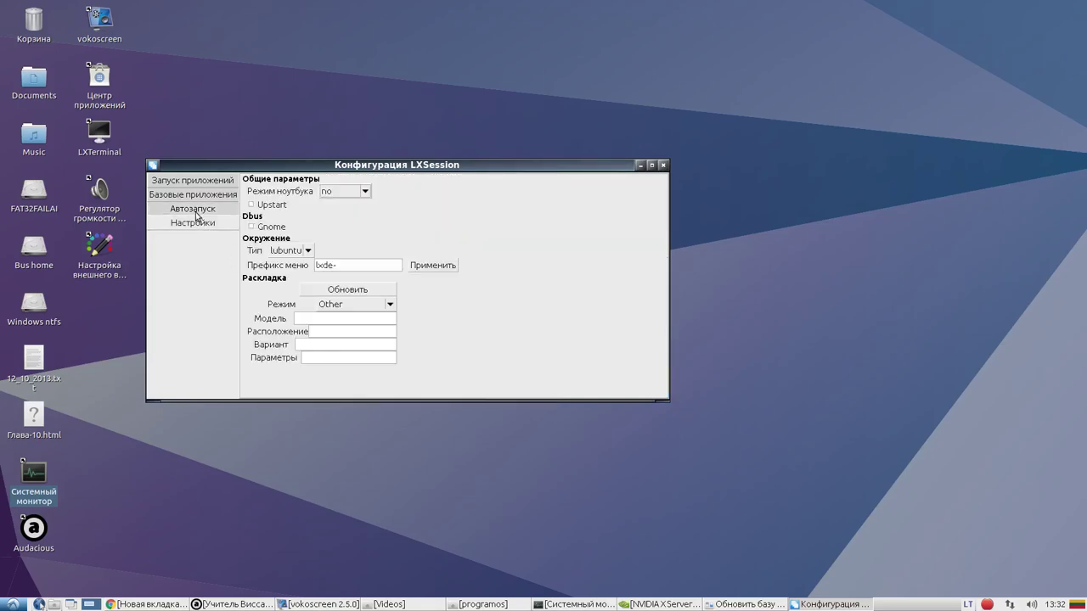
{"action": "left_click", "coordinate": [339, 191]}
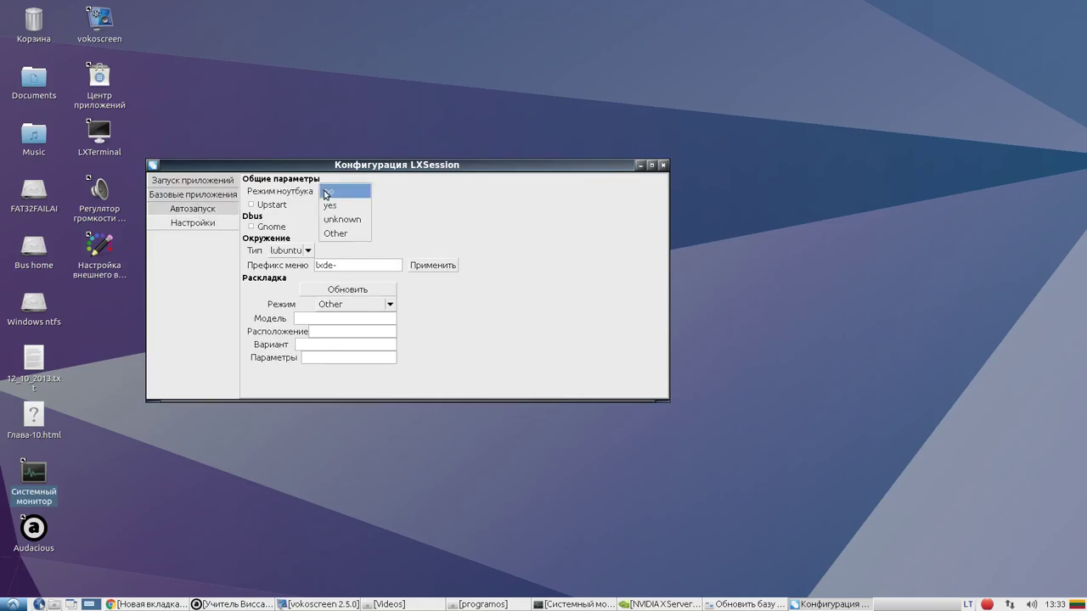
{"action": "left_click", "coordinate": [331, 189]}
{"action": "left_click", "coordinate": [194, 209]}
- Examine the components listed under Базовые приложения, return to Запуск приложений and close the LXSession configuration
{"action": "left_click", "coordinate": [195, 194]}
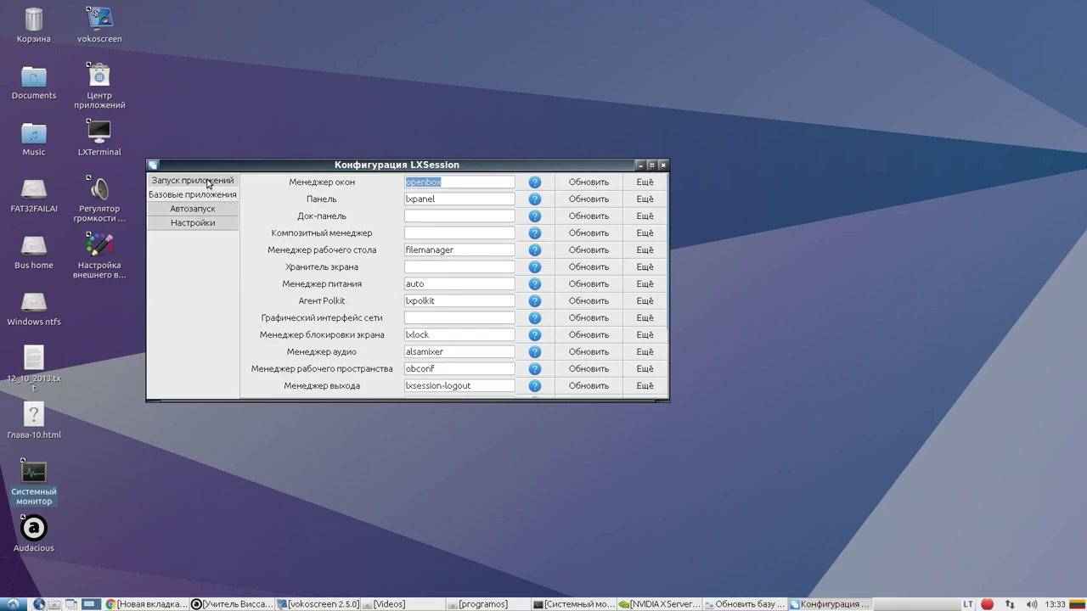
{"action": "left_click", "coordinate": [475, 251]}
{"action": "scroll", "coordinate": [453, 294], "scroll_direction": "down", "scroll_amount": 3}
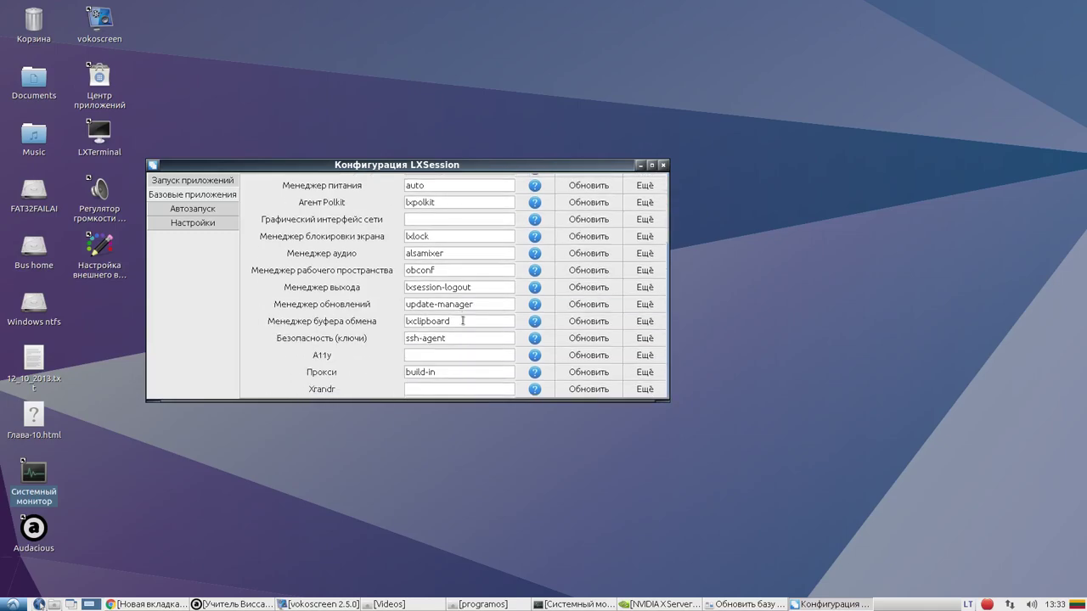
{"action": "scroll", "coordinate": [466, 373], "scroll_direction": "up", "scroll_amount": 3}
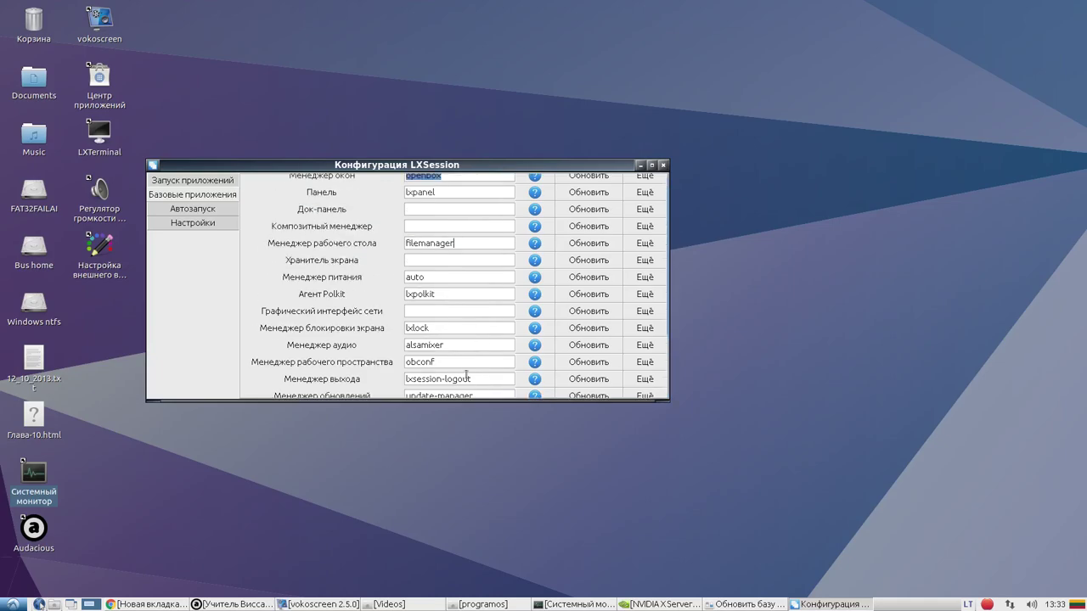
{"action": "scroll", "coordinate": [466, 373], "scroll_direction": "down", "scroll_amount": 3}
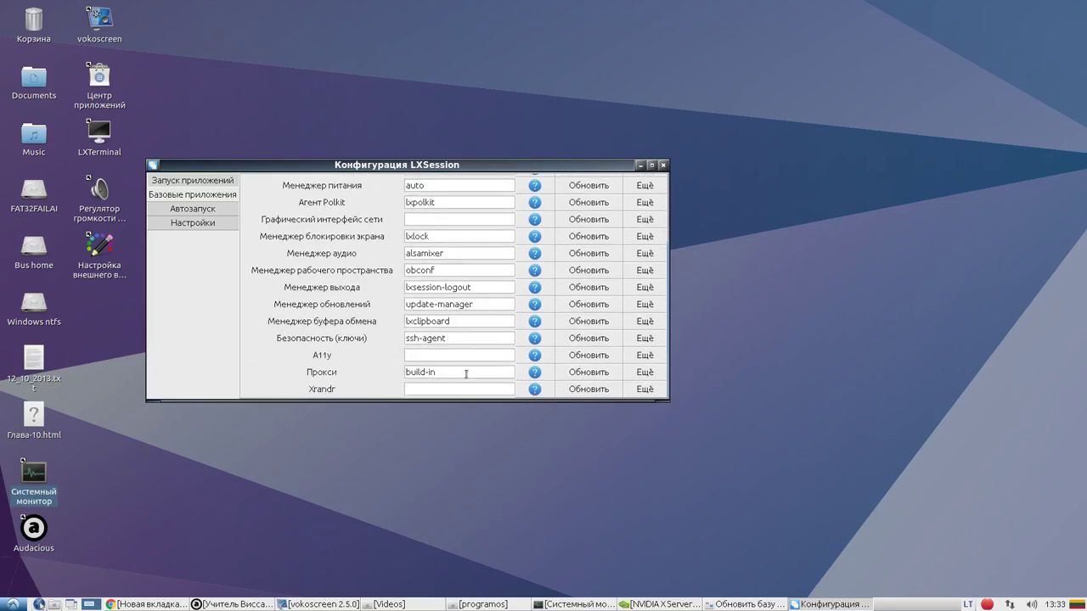
{"action": "scroll", "coordinate": [466, 373], "scroll_direction": "up", "scroll_amount": 3}
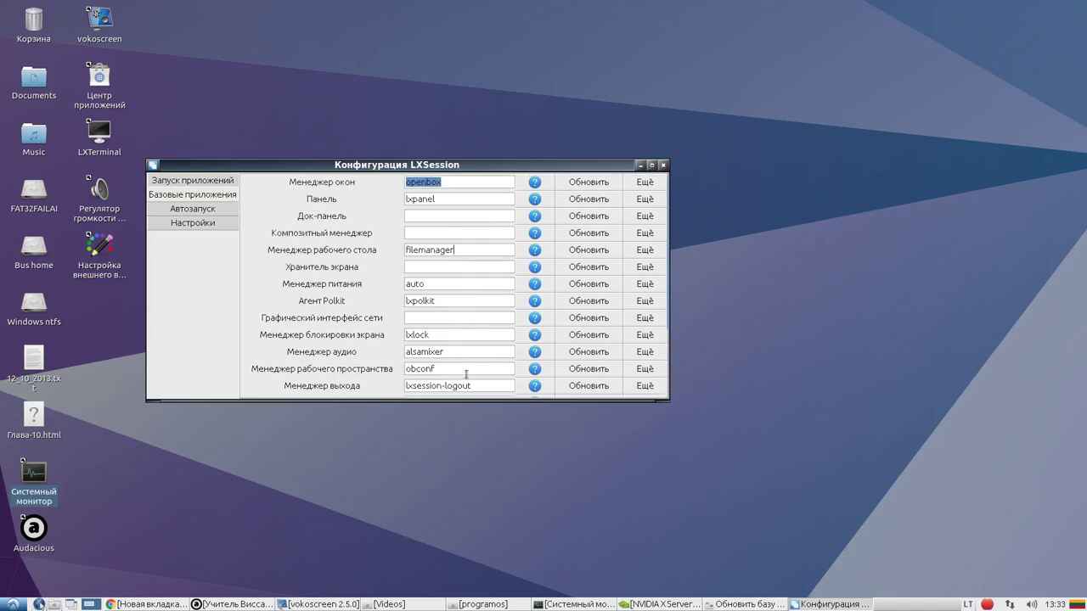
{"action": "left_click", "coordinate": [196, 182]}
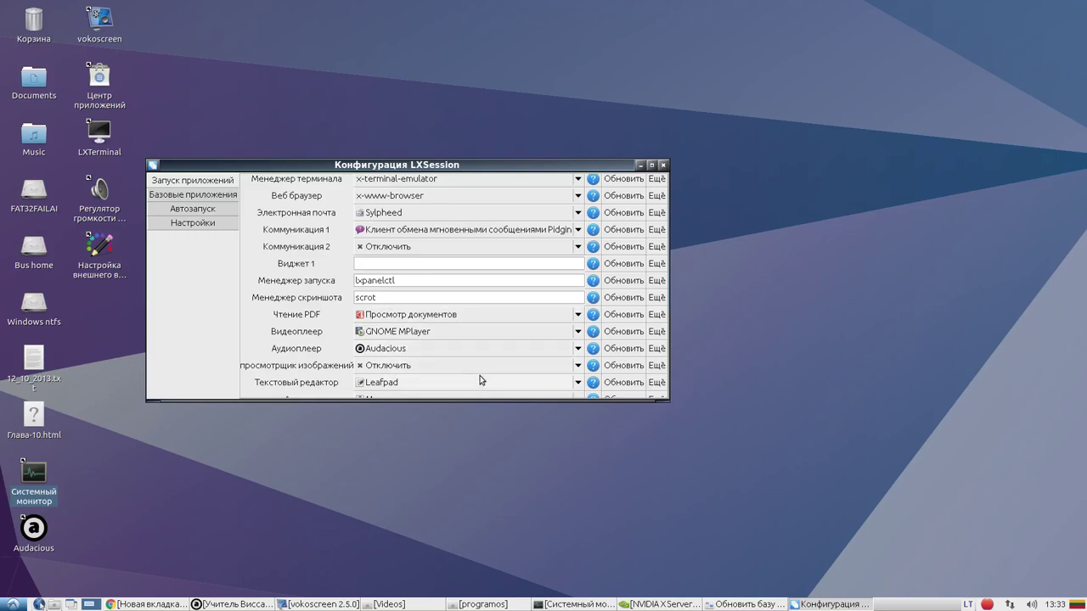
{"action": "left_click", "coordinate": [664, 165]}
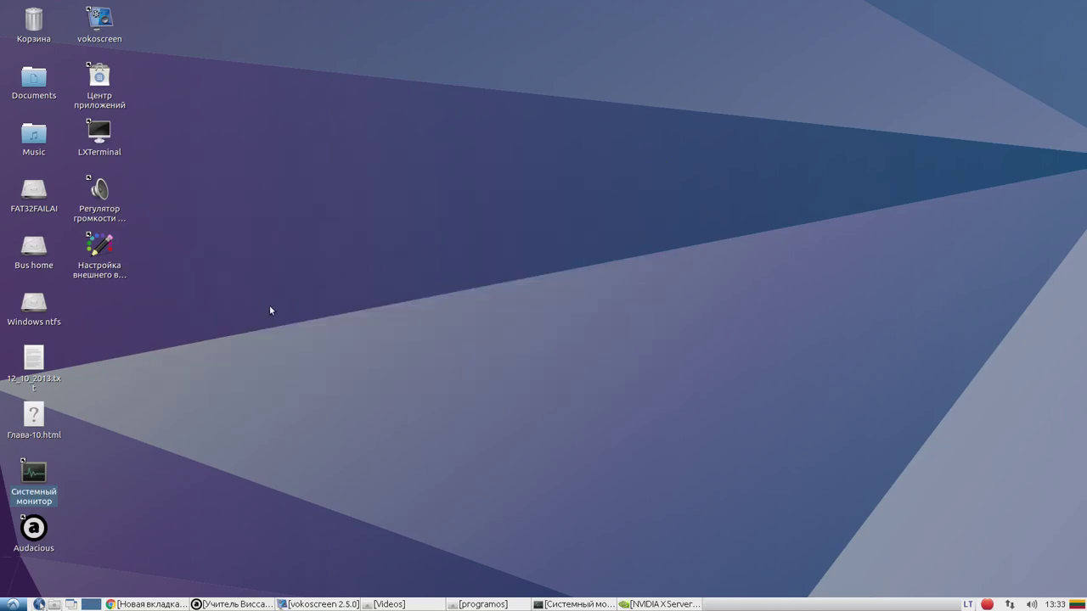
- Open Дополнительные драйверы from the system's Параметры applications to look for available drivers
{"action": "left_click", "coordinate": [12, 605]}
{"action": "mouse_move", "coordinate": [36, 549]}
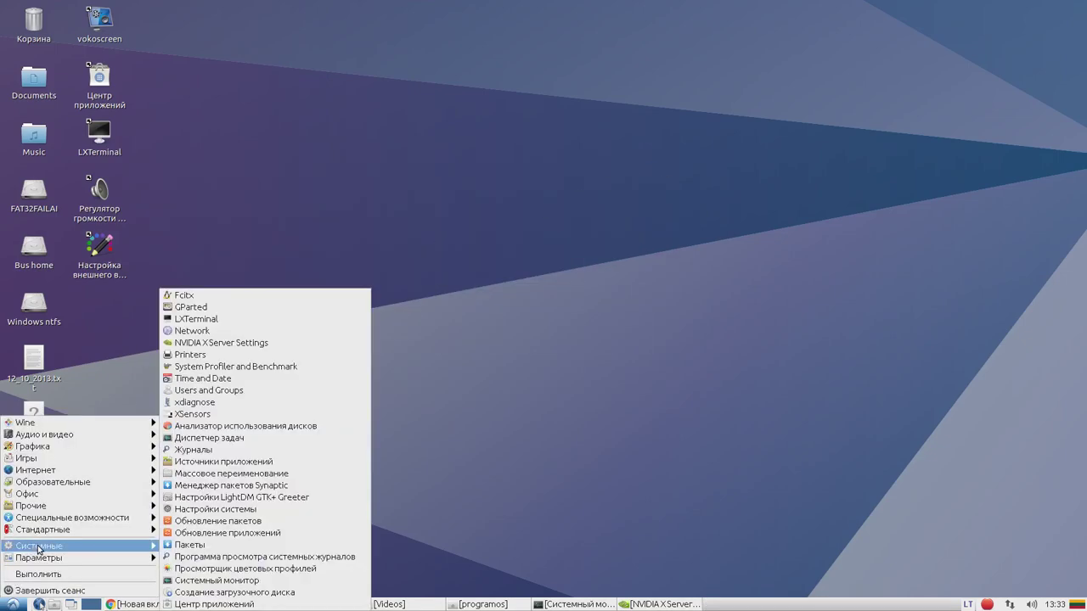
{"action": "mouse_move", "coordinate": [73, 560]}
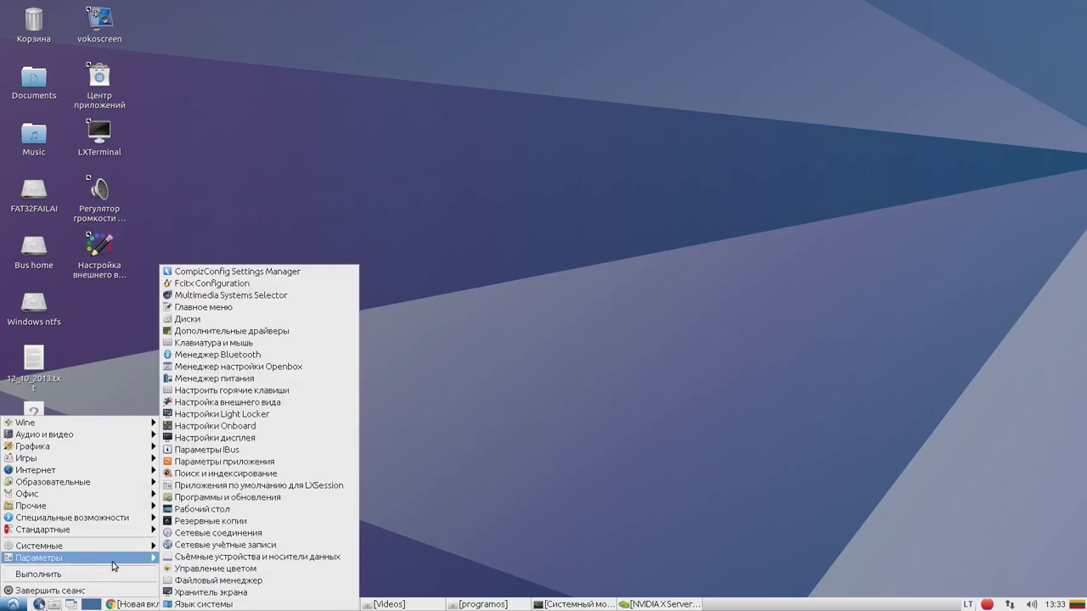
{"action": "mouse_move", "coordinate": [71, 507]}
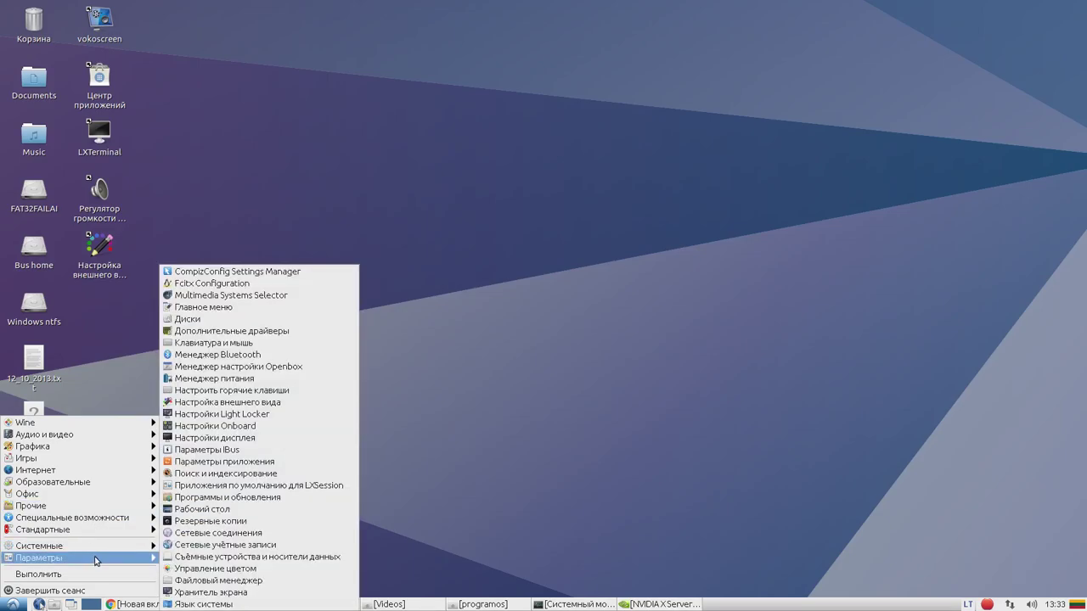
{"action": "left_click", "coordinate": [274, 332]}
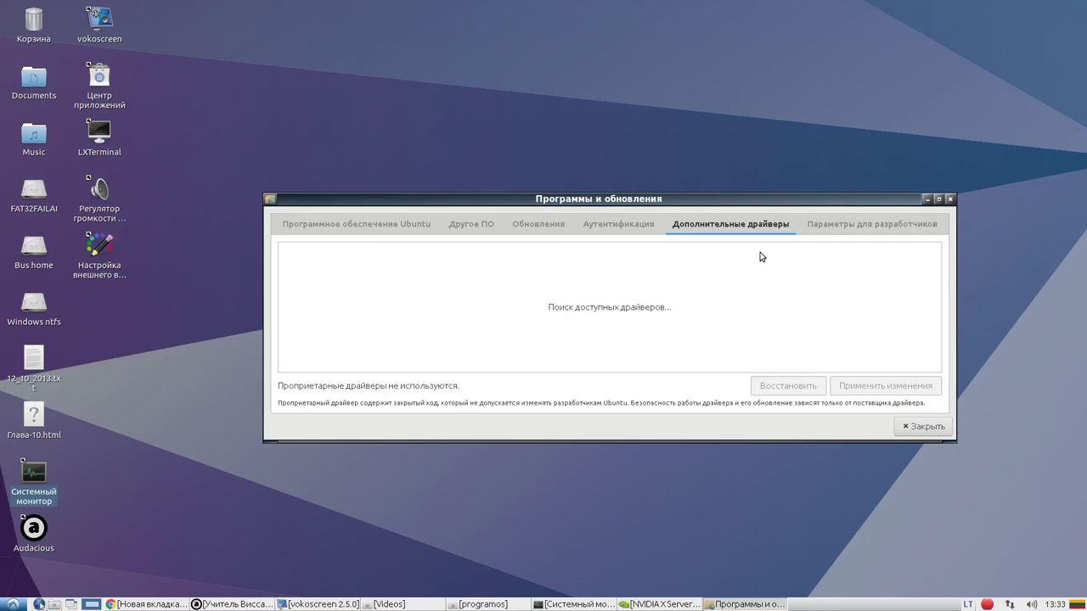
- Add a desktop shortcut for Дополнительные драйверы
{"action": "left_click", "coordinate": [12, 603]}
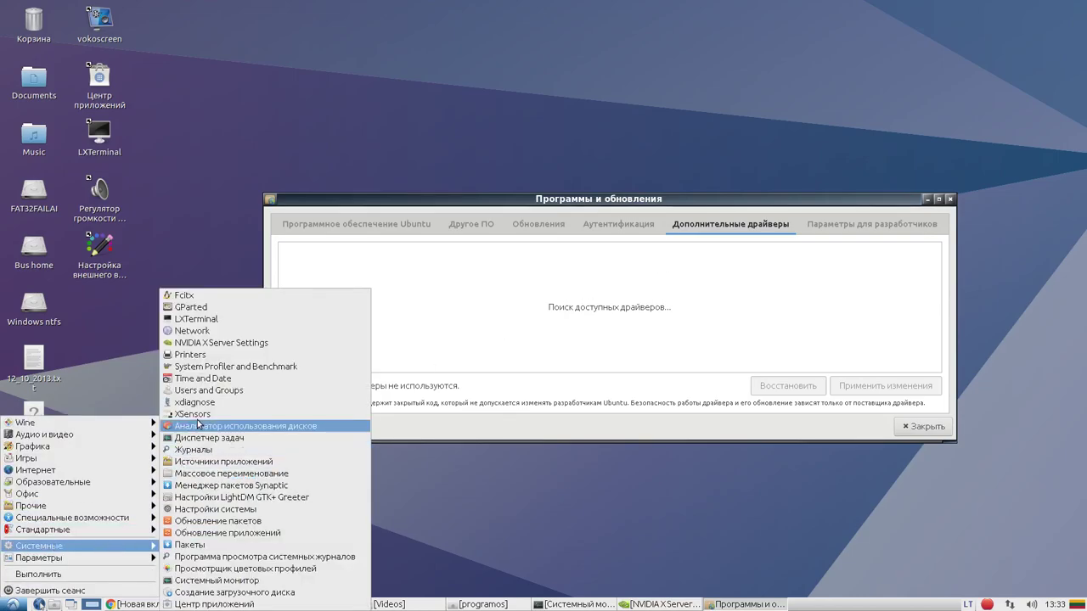
{"action": "mouse_move", "coordinate": [138, 558]}
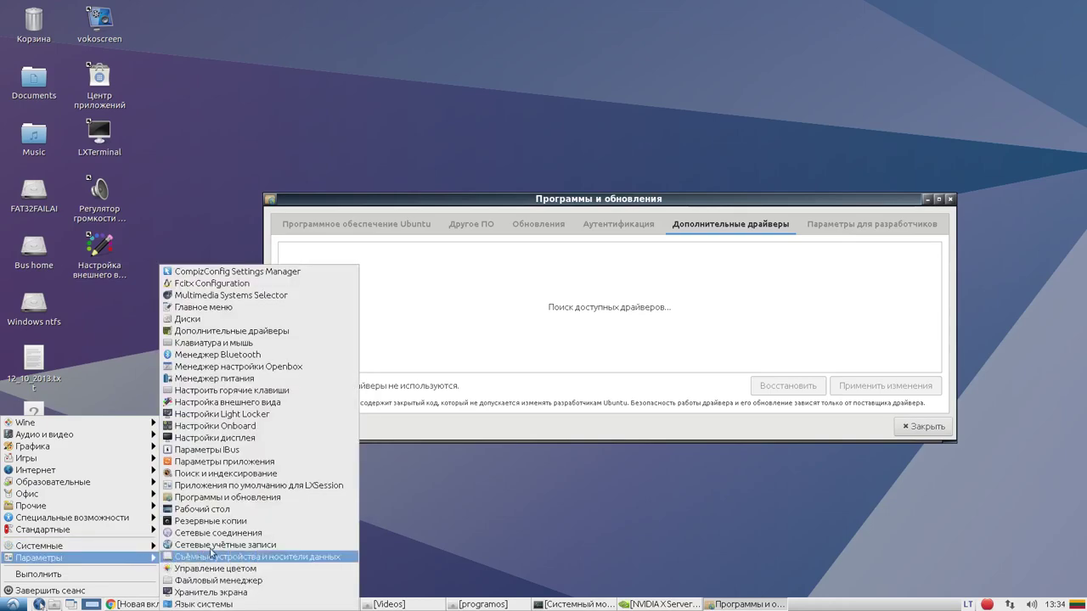
{"action": "right_click", "coordinate": [238, 333]}
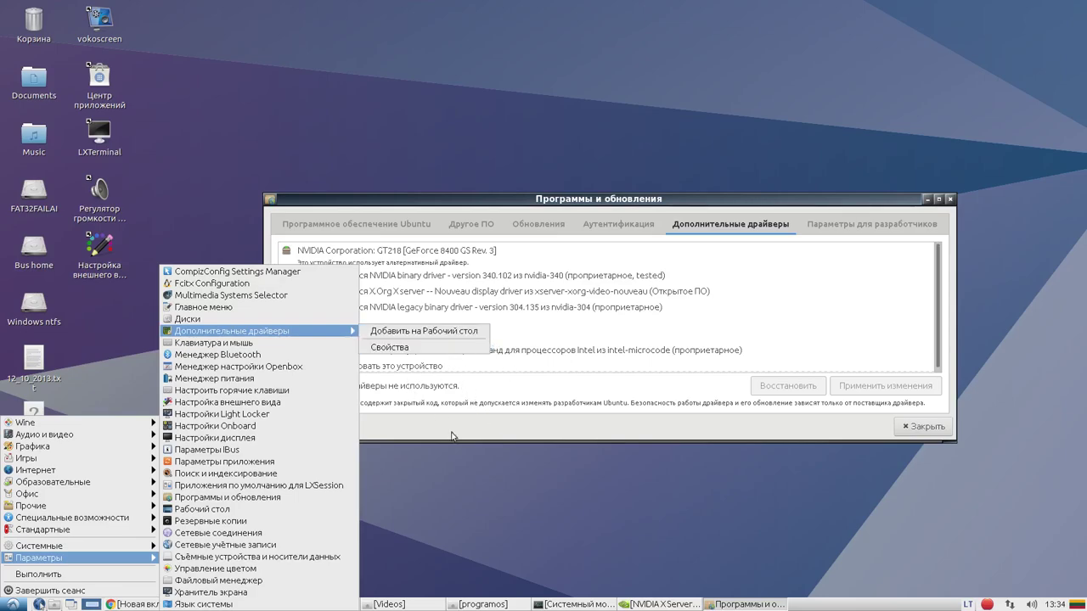
{"action": "left_click", "coordinate": [439, 334]}
{"action": "left_click", "coordinate": [95, 330]}
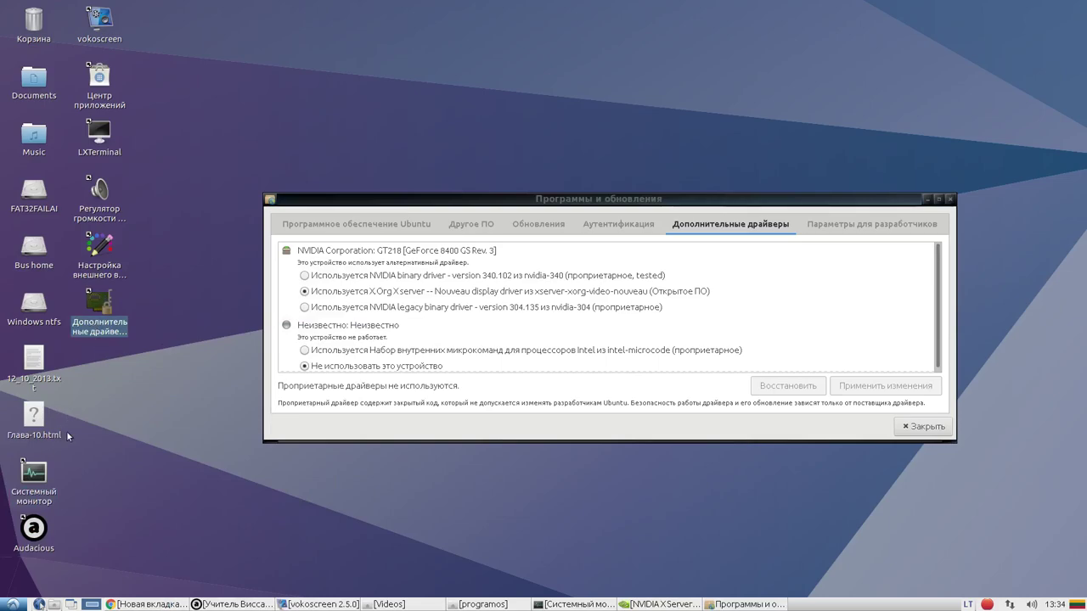
- Review the Программное обеспечение Ubuntu, Другое ПО, Обновления and Аутентификация settings, and return to Дополнительные драйверы to examine the listed drivers
{"action": "left_click", "coordinate": [471, 224]}
{"action": "left_click", "coordinate": [536, 224]}
{"action": "left_click", "coordinate": [467, 224]}
{"action": "left_click", "coordinate": [417, 227]}
{"action": "left_click", "coordinate": [465, 224]}
{"action": "left_click", "coordinate": [545, 227]}
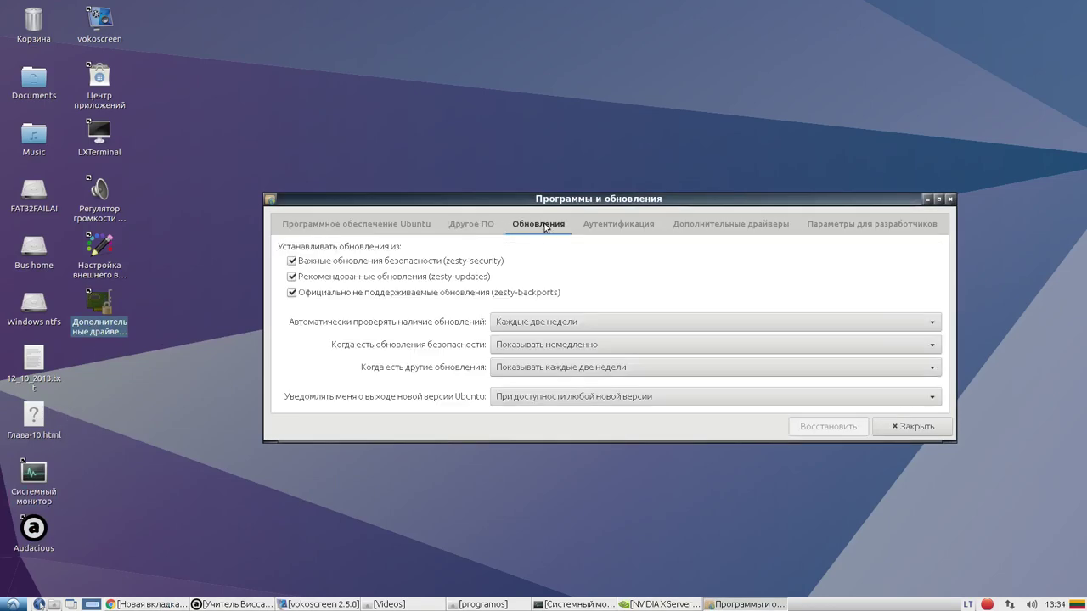
{"action": "left_click", "coordinate": [630, 225]}
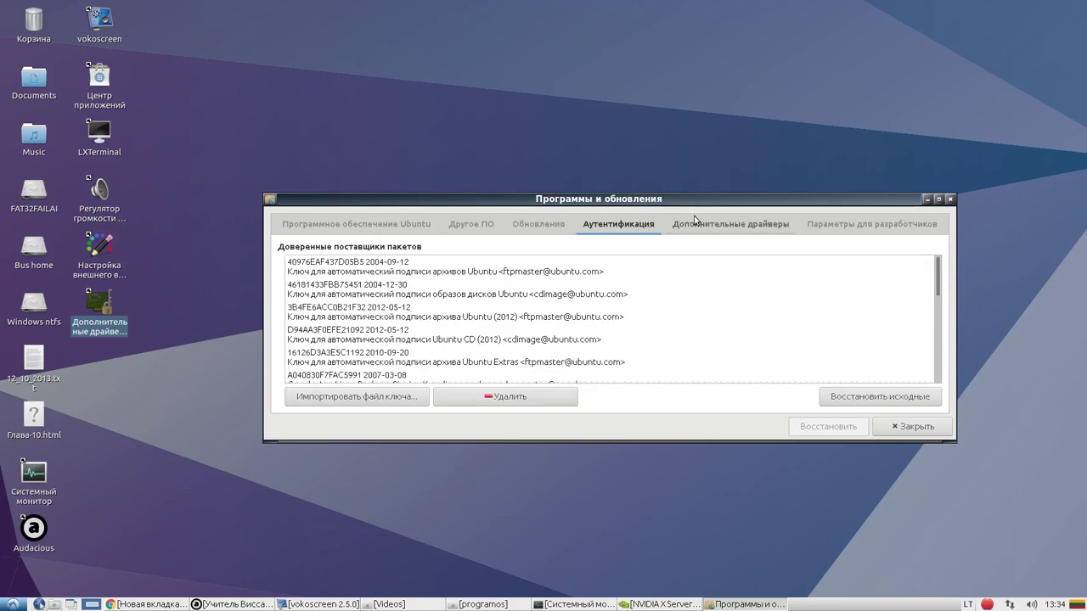
{"action": "left_click", "coordinate": [715, 222]}
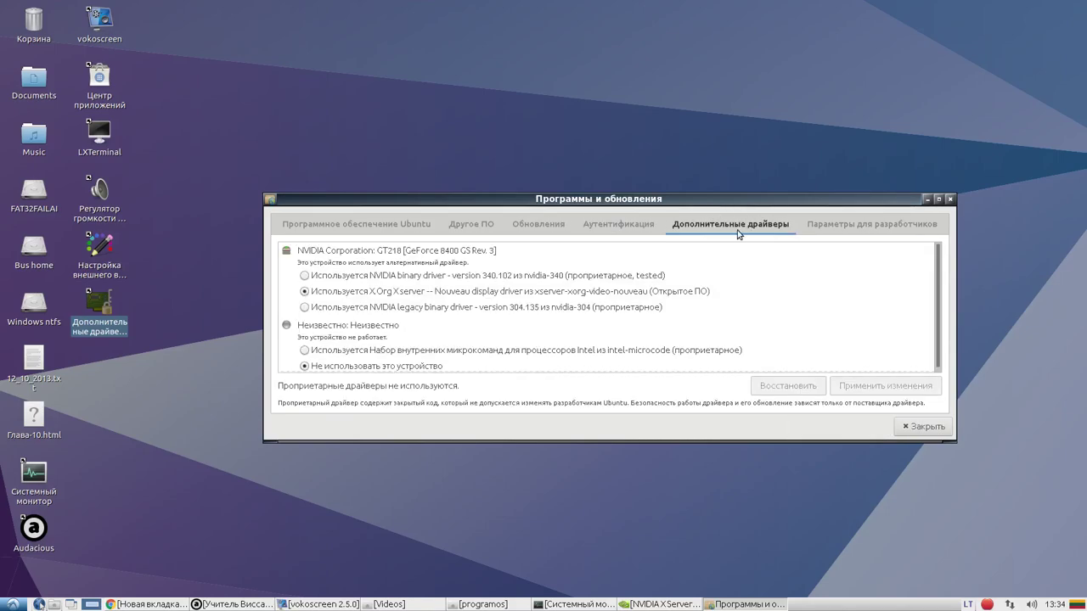
{"action": "scroll", "coordinate": [593, 310], "scroll_direction": "down", "scroll_amount": 1}
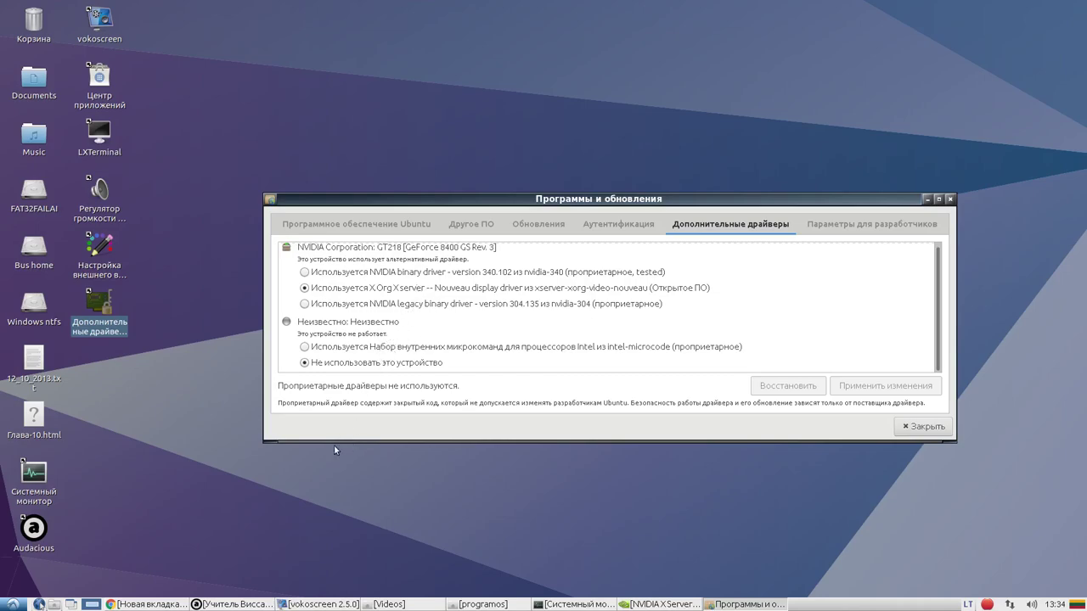
{"action": "left_click", "coordinate": [134, 604]}
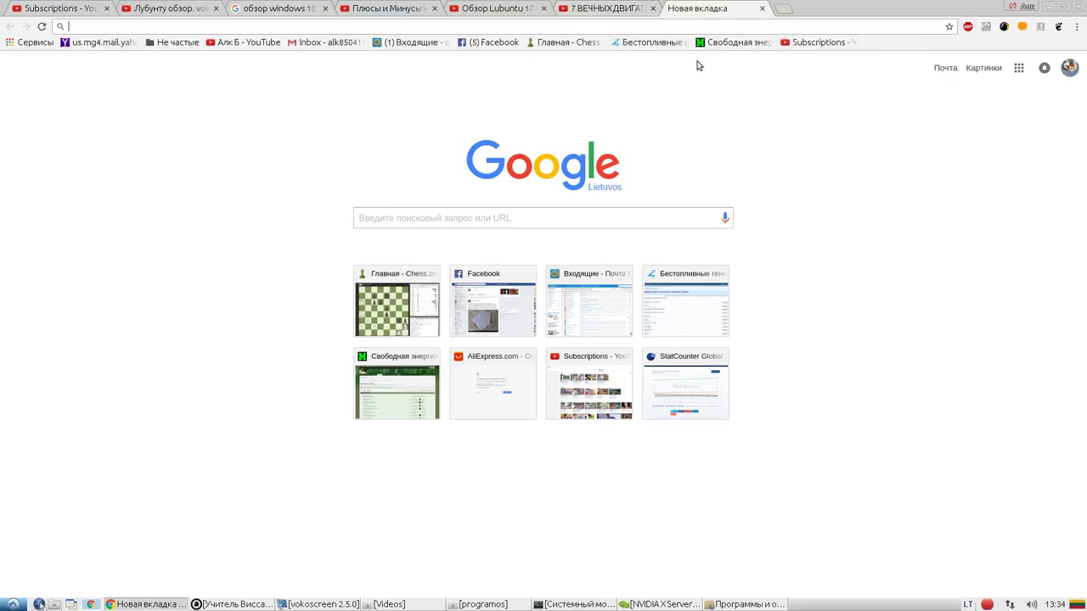
{"action": "left_click", "coordinate": [156, 603]}
- Reposition the Программы и обновления window, choose NVIDIA binary driver 340.102 and the proprietary intel-microcode option, and start applying the driver changes
{"action": "left_click_drag", "start_coordinate": [377, 201], "coordinate": [263, 182]}
{"action": "left_click_drag", "start_coordinate": [333, 188], "coordinate": [366, 159]}
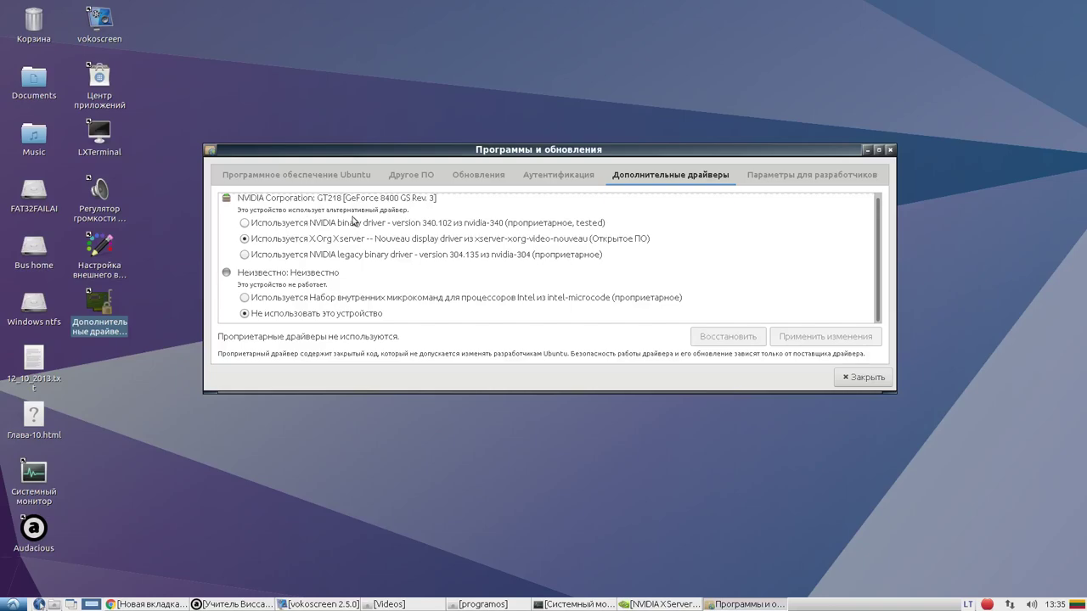
{"action": "left_click", "coordinate": [411, 223]}
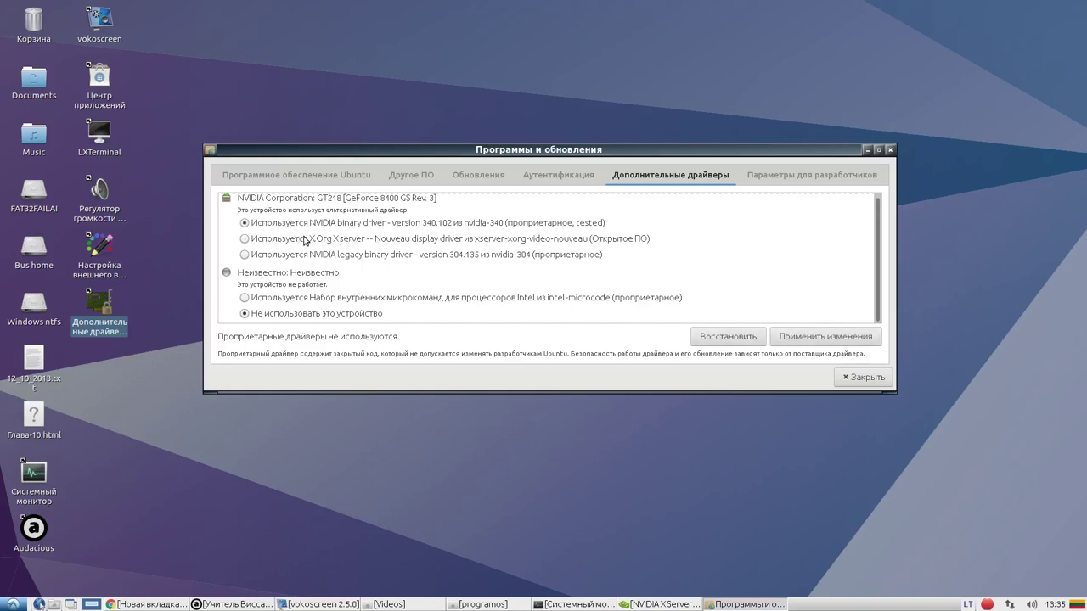
{"action": "left_click", "coordinate": [272, 298]}
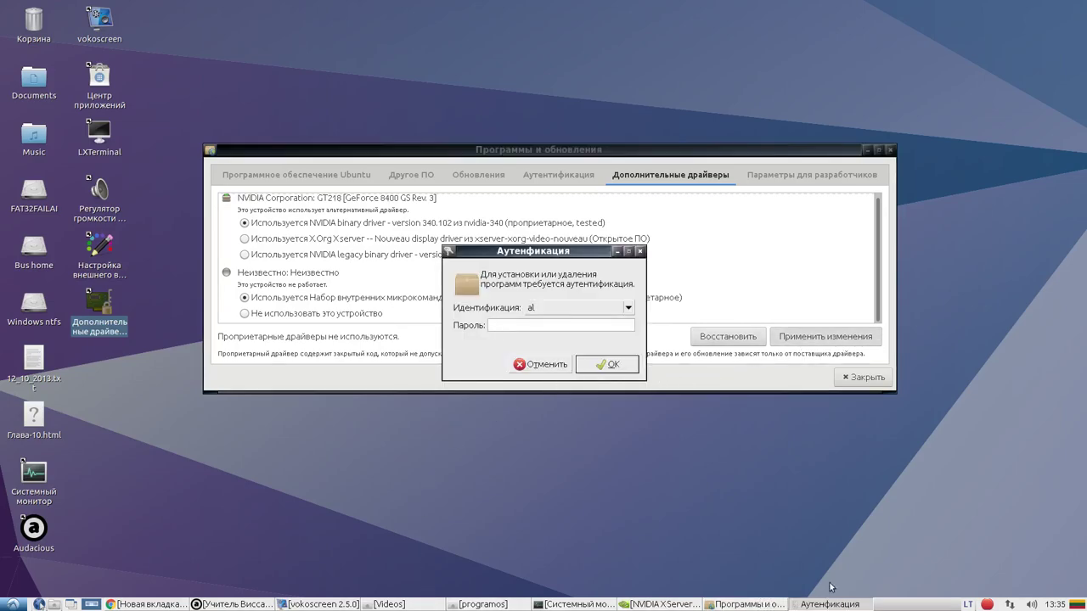
- Switch to vokoscreen and bring up its window with the recording controls
{"action": "left_click", "coordinate": [987, 605]}
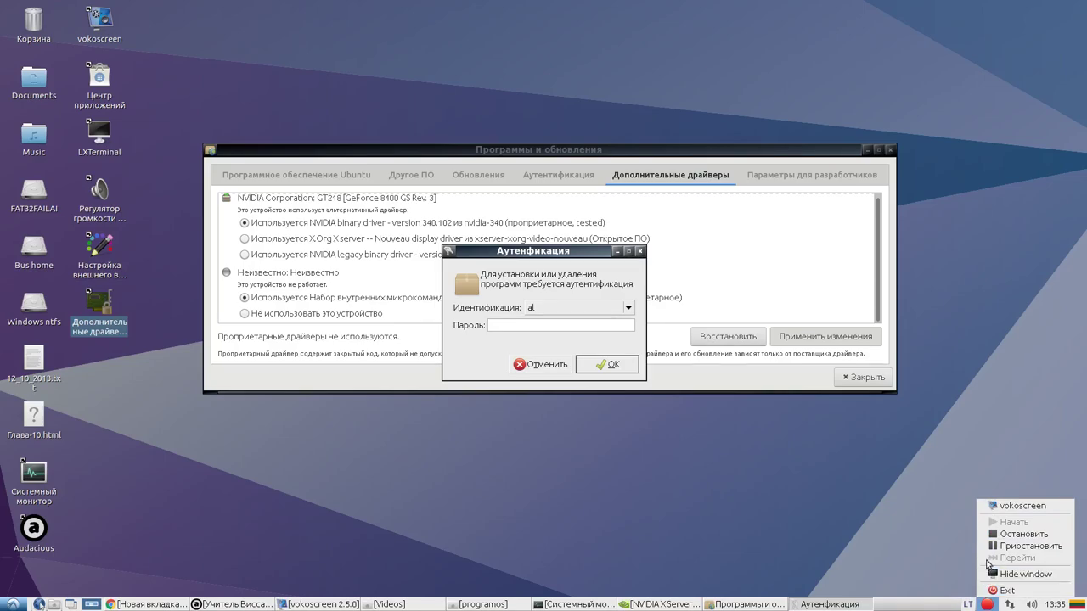
{"action": "left_click", "coordinate": [341, 603]}
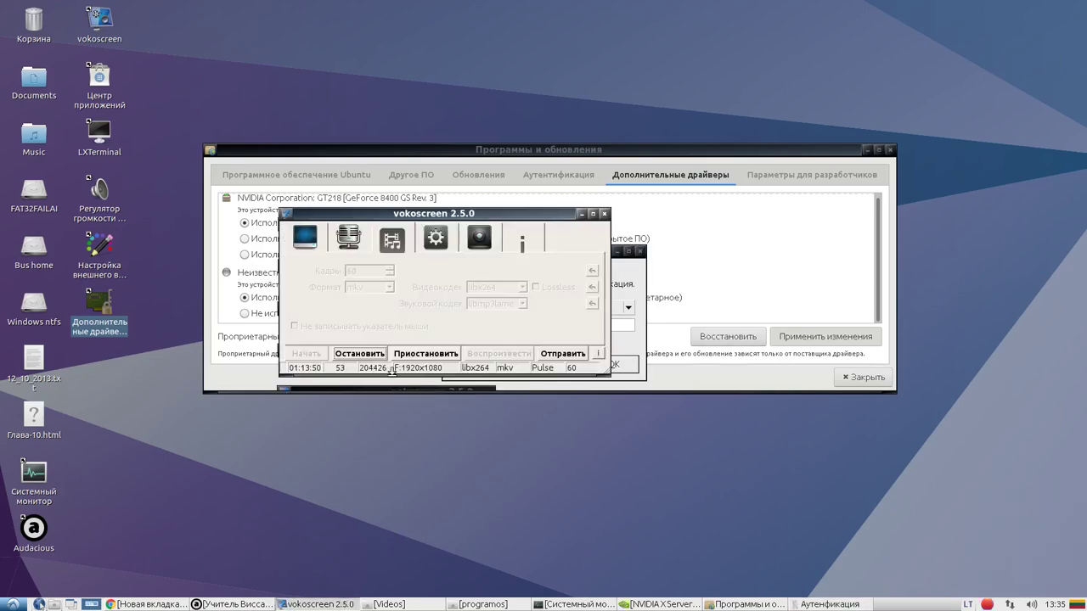